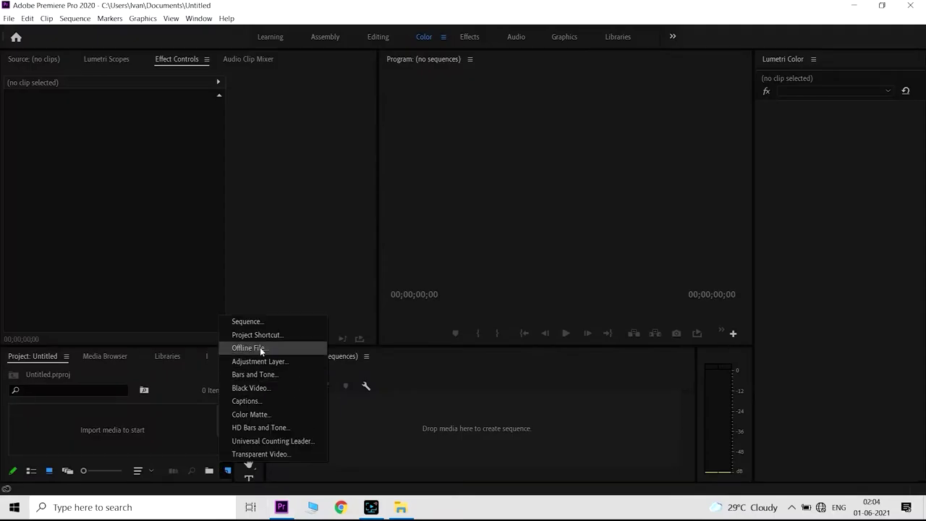
Step: Start a new sequence from the Project panel's New Item menu
click(262, 322)
Step: Create Sequence 01 from the custom 640x1136 'new reel' preset
click(340, 338)
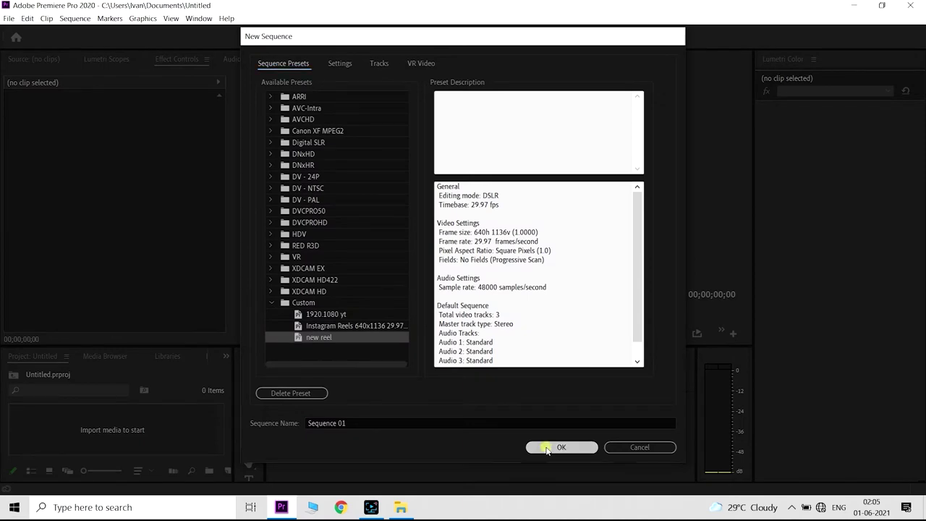
click(547, 448)
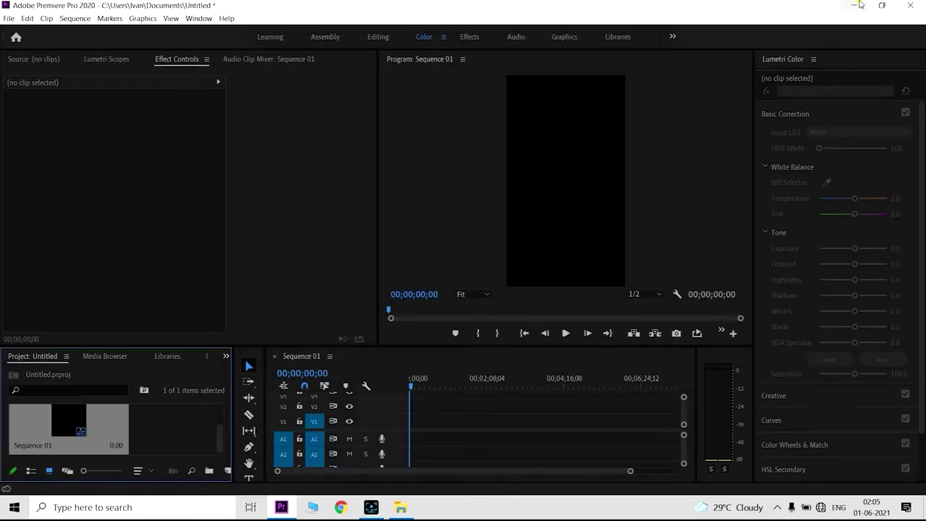
click(854, 5)
Step: Import clips C0254 and C0257 and the music track into the Project panel
drag(474, 255, 180, 143)
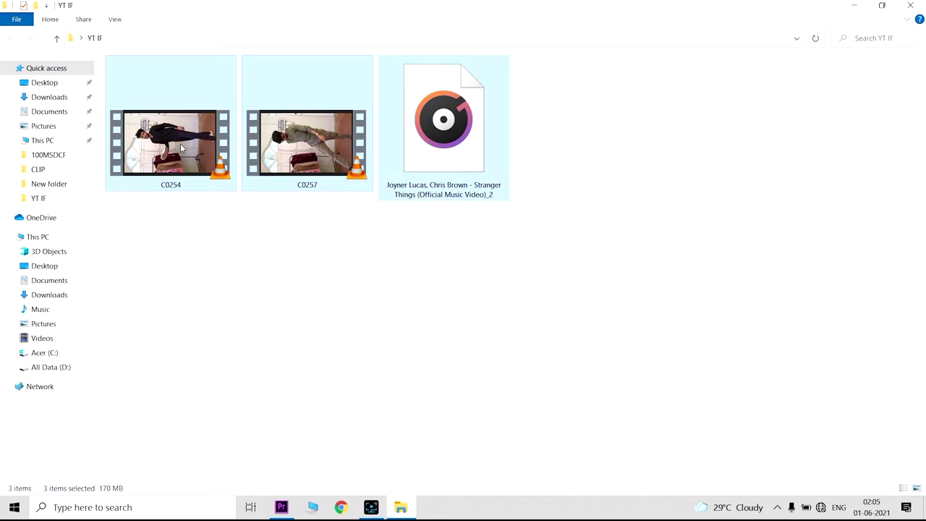
mouse_move(305, 440)
mouse_down()
mouse_move(292, 515)
mouse_move(185, 421)
mouse_up()
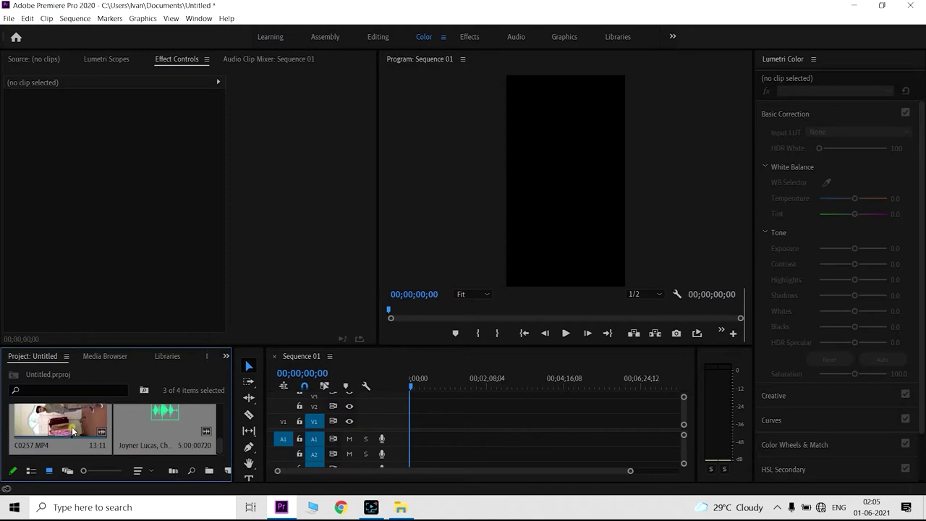
right_click(165, 432)
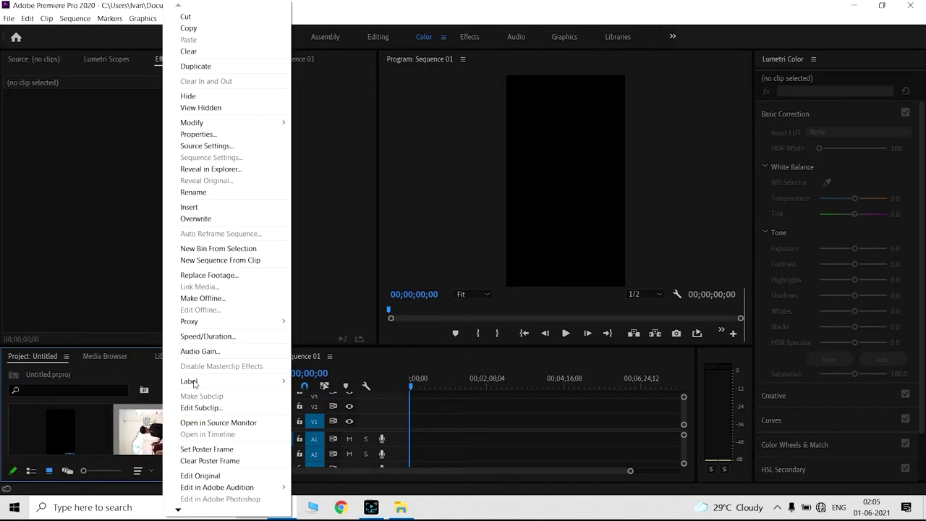
Step: Place clip C0254 into Sequence 01, keeping the existing vertical sequence settings
click(220, 260)
mouse_move(433, 423)
mouse_down()
mouse_move(298, 359)
mouse_move(413, 428)
mouse_up()
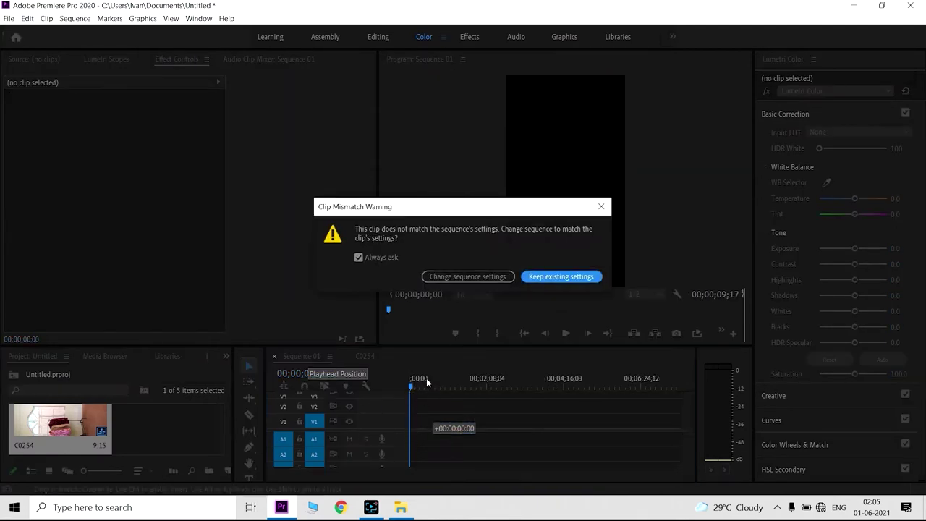
click(559, 277)
Step: Set C0254's Rotation to 90 and Scale to 30 in Effect Controls
click(413, 422)
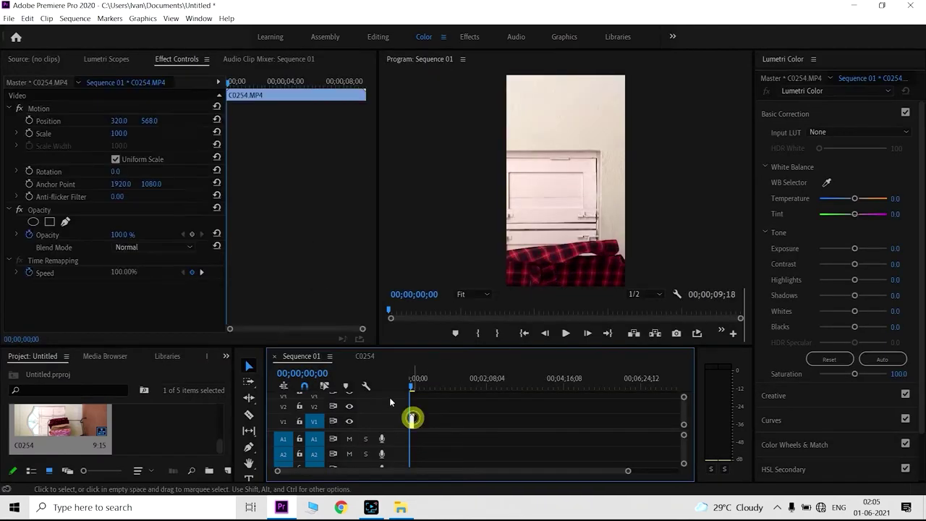
click(120, 172)
text(90)
key(Return)
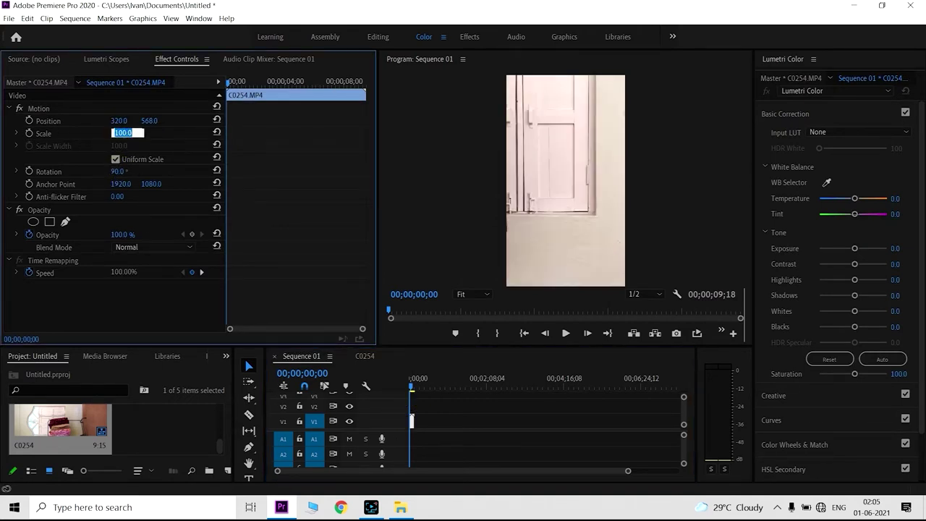
text(30)
key(Return)
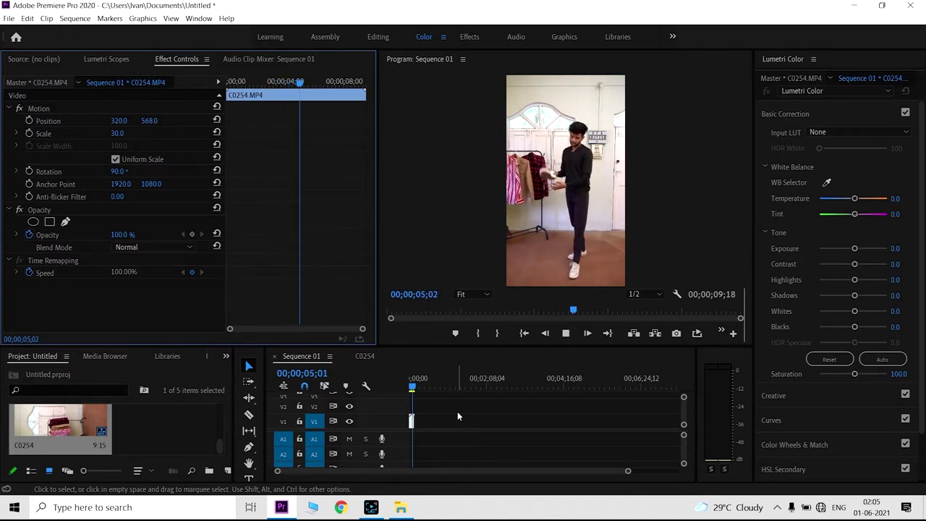
key(space)
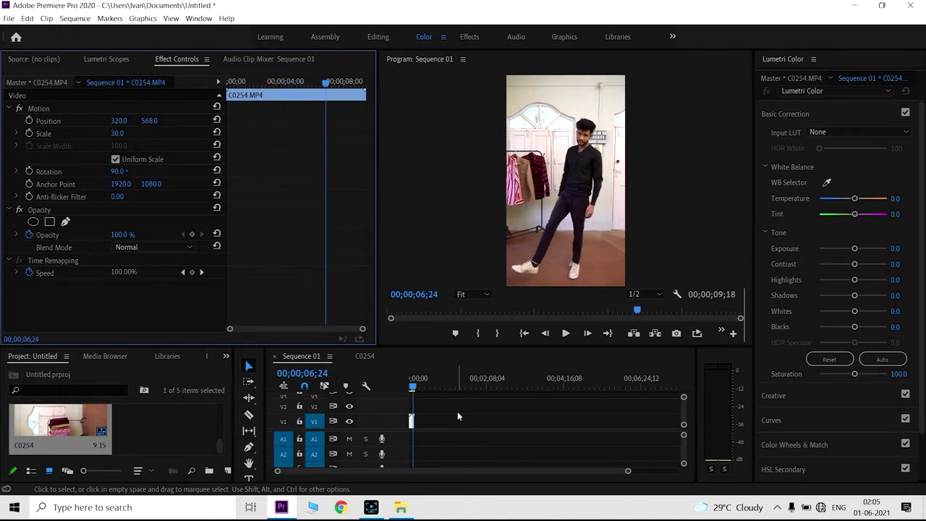
Step: Split C0254 at 00;00;06;06 and delete the piece after the cut
key(equal)
key(equal)
key(equal)
key(equal)
key(equal)
key(equal)
key(equal)
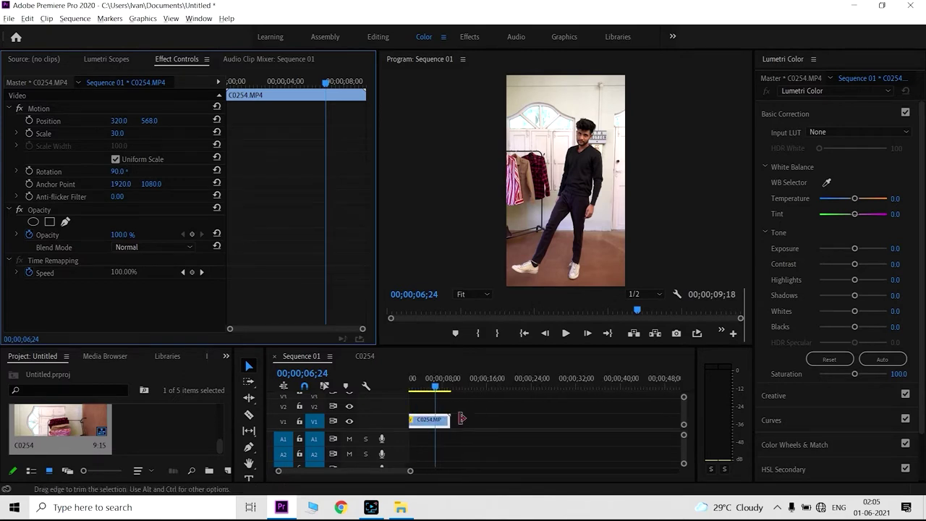
key(Left)
key(Left)
key(Left)
key(Left)
key(Left)
key(Left)
key(Left)
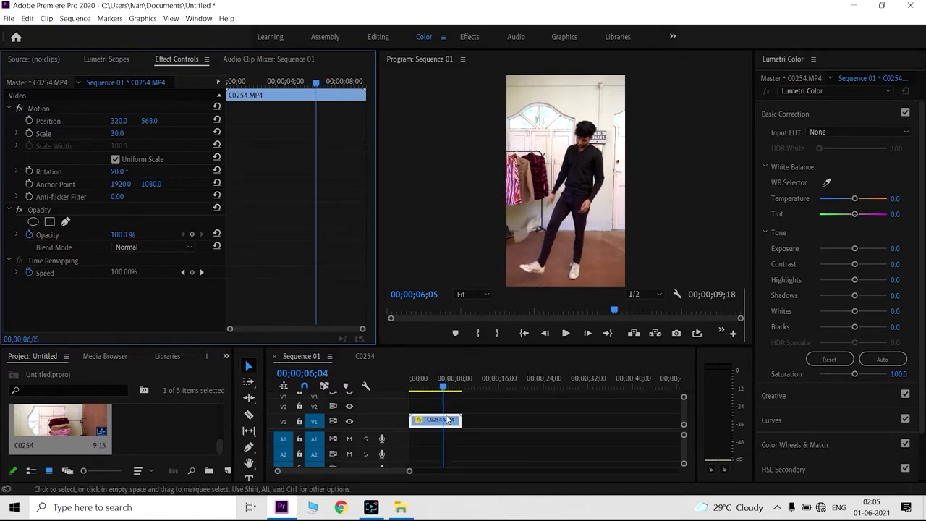
key(Left)
key(Left)
key(Left)
key(Left)
key(Left)
key(Left)
key(Right)
key(Right)
key(Right)
key(Right)
key(Right)
key(Right)
key(Right)
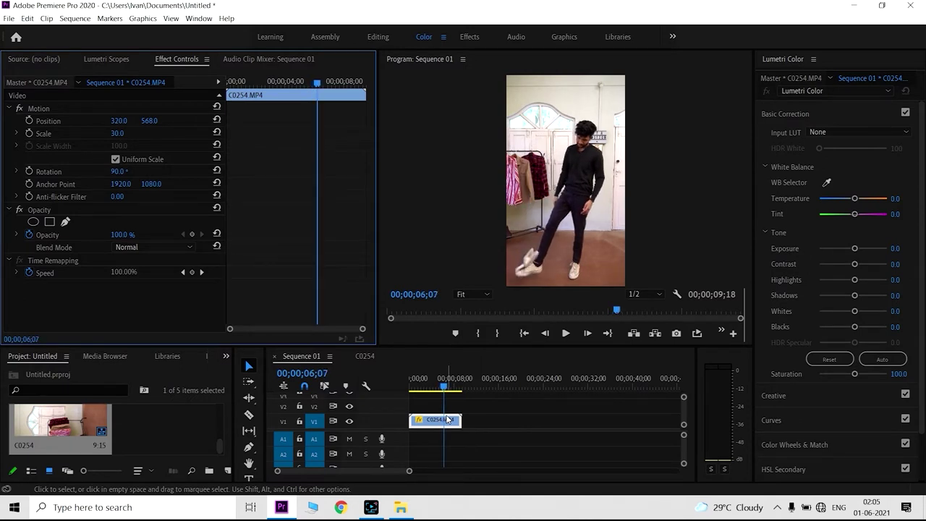
key(Left)
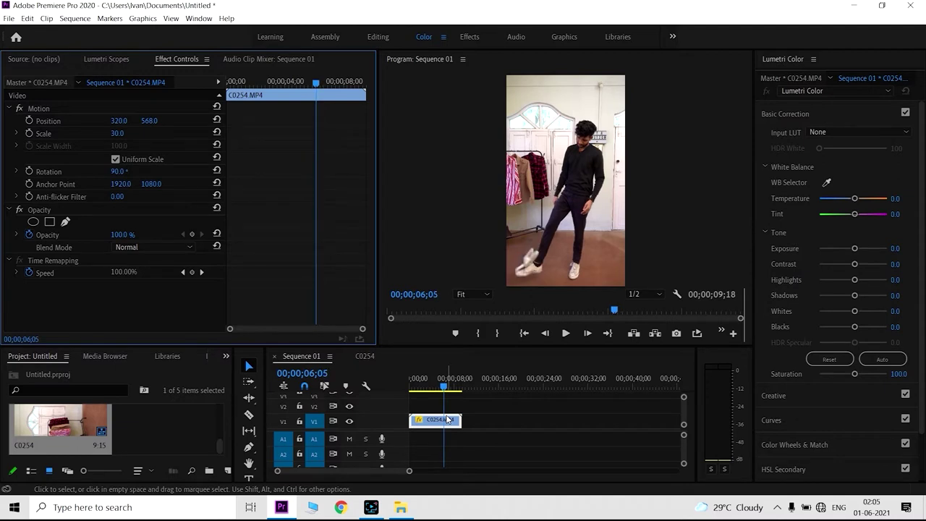
key(c)
click(448, 420)
click(456, 424)
key(Delete)
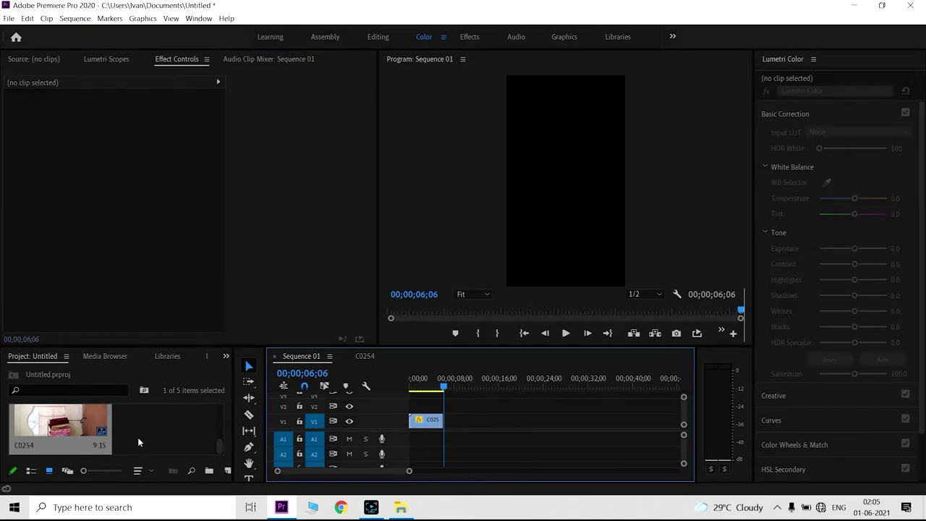
scroll(138, 437, up, 2)
Step: Add C0257 after C0254 and paste C0254's 90° rotation and 30 scale onto it
right_click(433, 420)
click(458, 24)
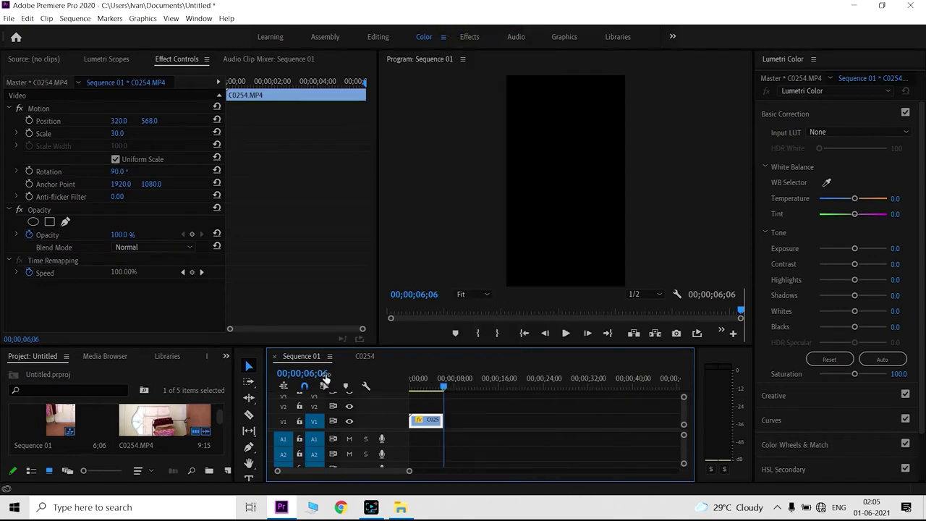
scroll(145, 423, down, 2)
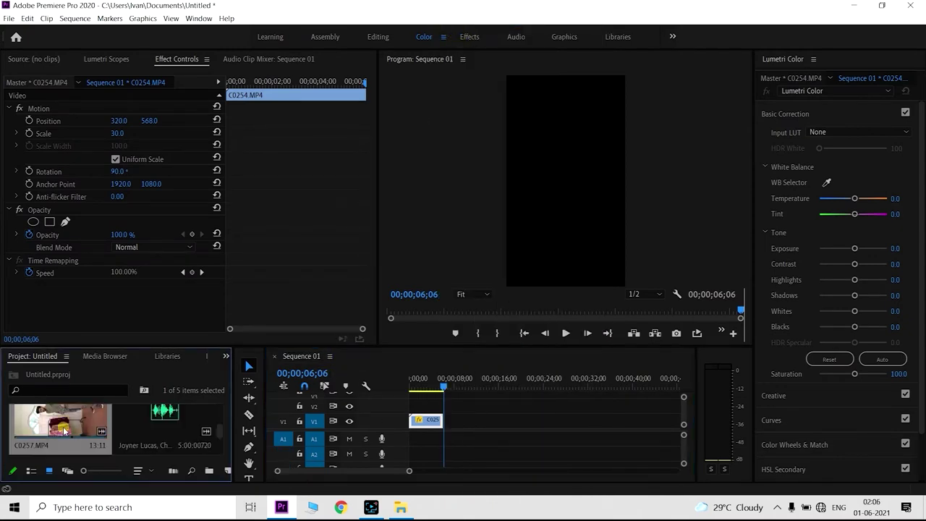
drag(87, 424, 461, 426)
right_click(461, 426)
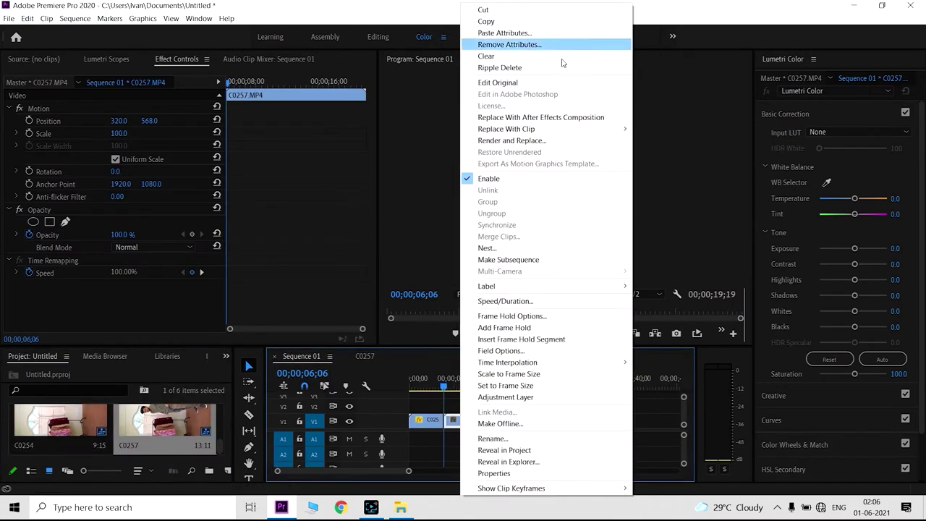
click(557, 33)
click(487, 454)
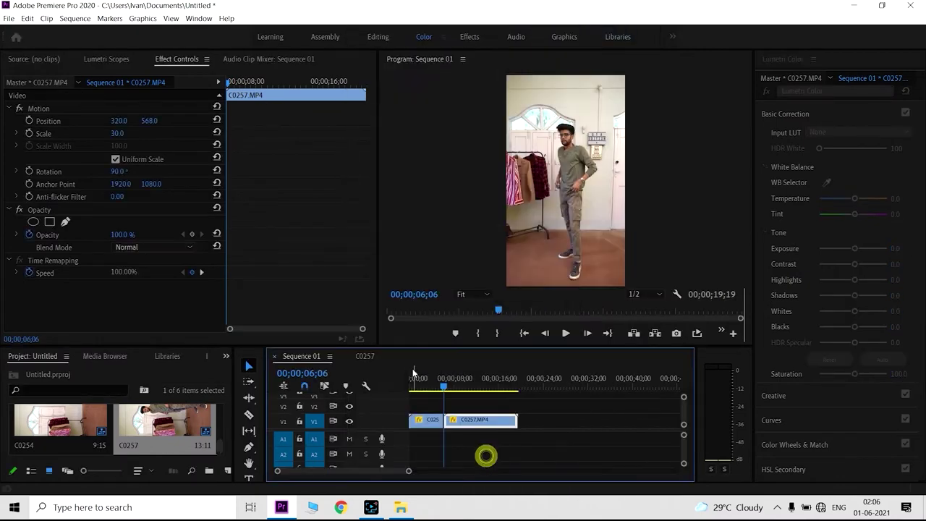
Step: Play back C0257 from about 8 seconds to check the new clip
click(346, 353)
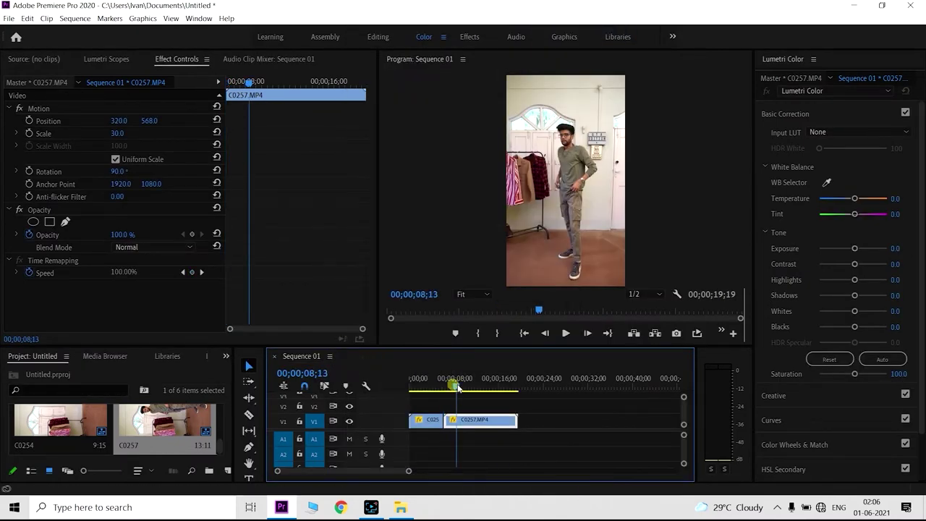
click(461, 387)
key(space)
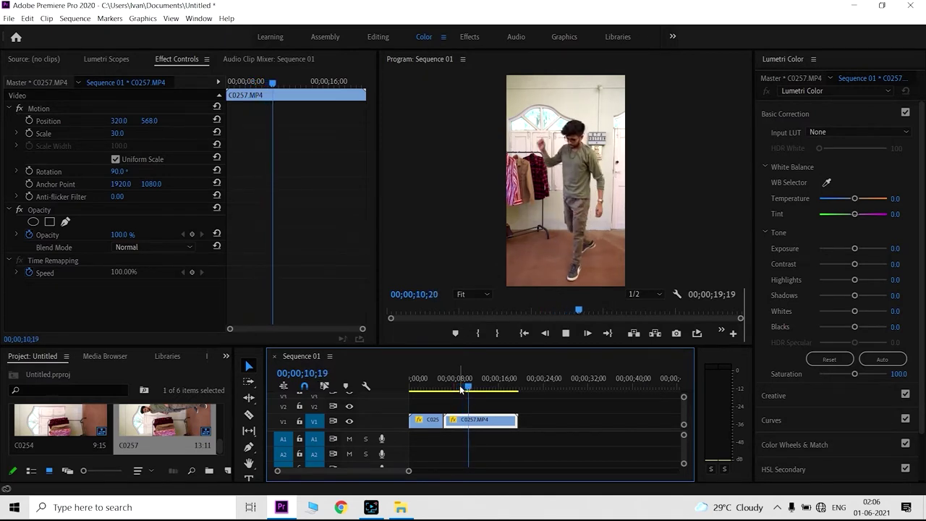
key(space)
key(Left)
key(Left)
key(Left)
key(Left)
key(Left)
key(Left)
key(Left)
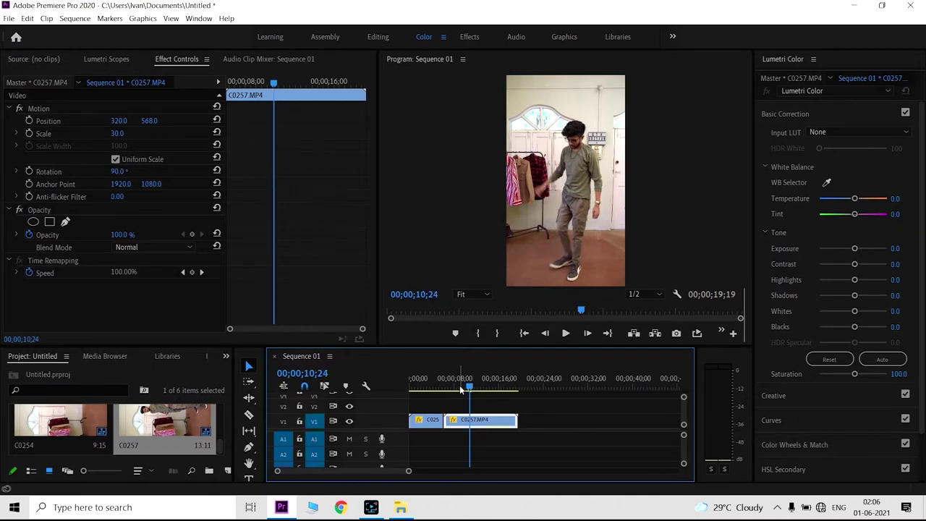
scroll(119, 440, down, 2)
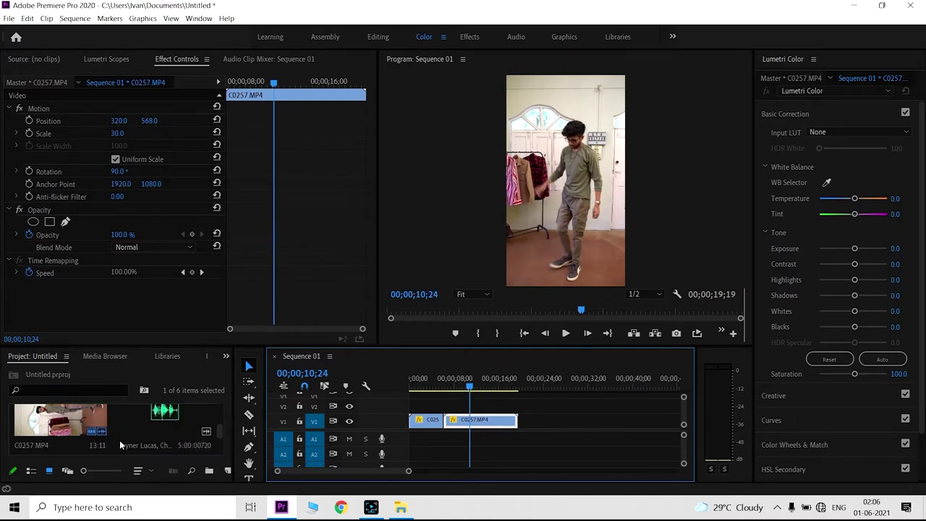
Step: Put the music track on audio track A1 and play it to find where the song should start
mouse_move(134, 432)
mouse_down()
mouse_move(430, 440)
mouse_move(413, 440)
mouse_up()
scroll(537, 372, down, 2)
scroll(544, 407, down, 2)
scroll(518, 394, down, 1)
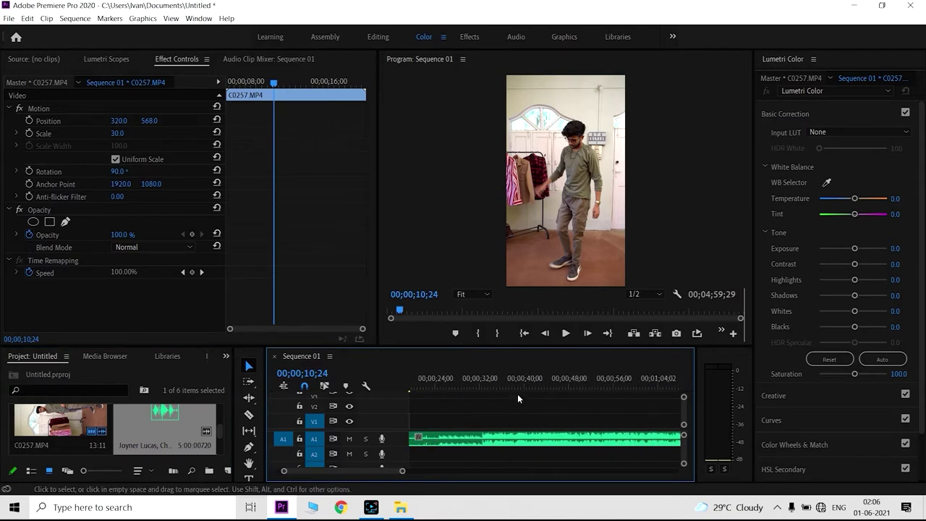
click(468, 388)
key(space)
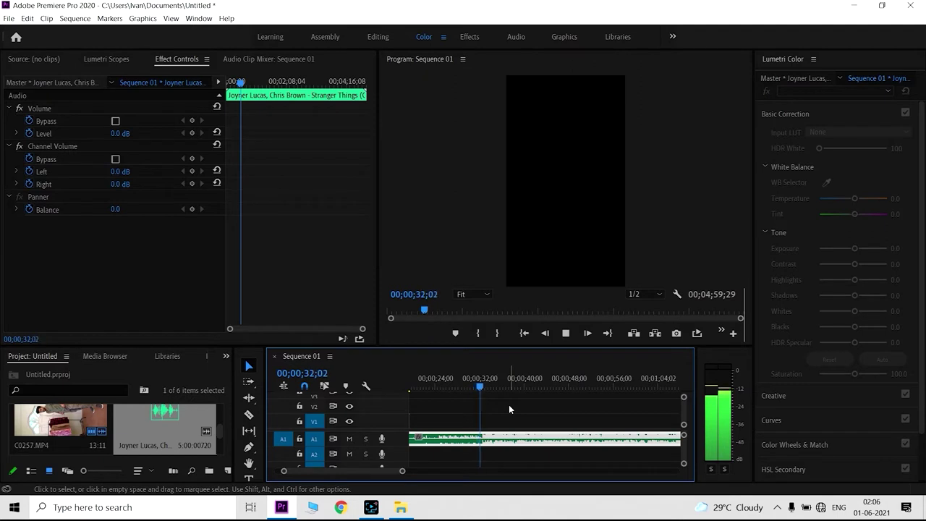
key(space)
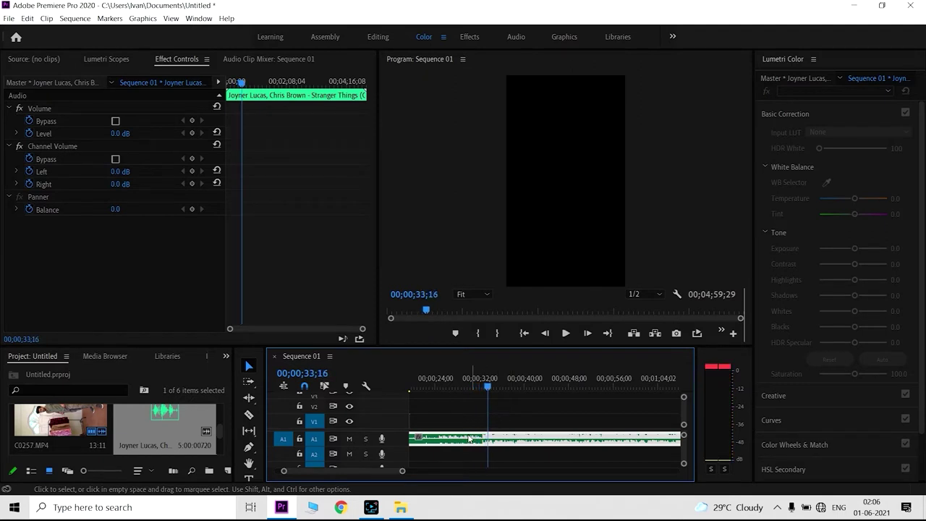
Step: Delete the song's unwanted opening, move the rest to the sequence start, and play it back
click(454, 438)
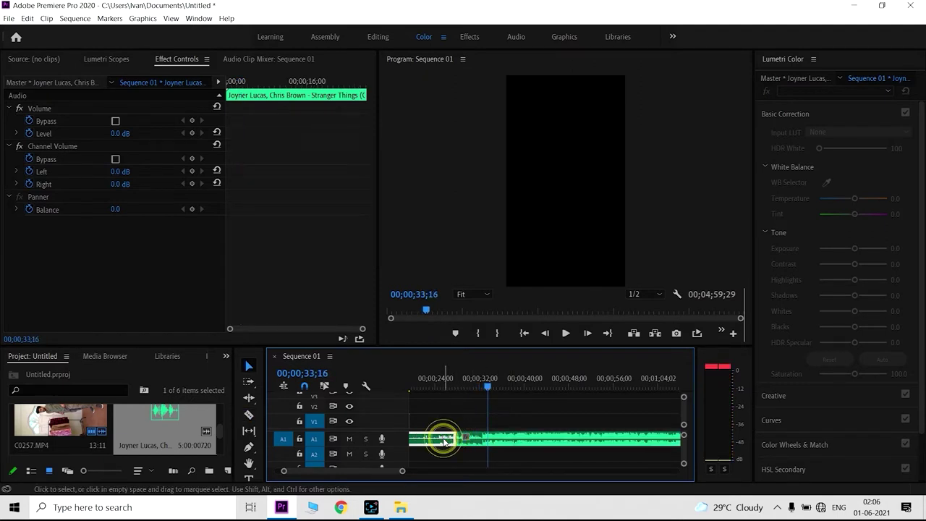
key(Delete)
scroll(443, 438, up, 3)
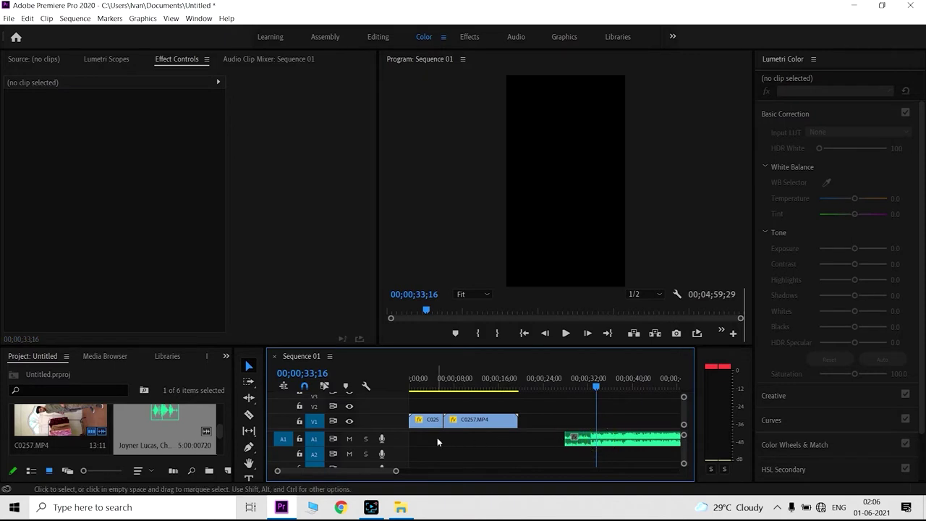
drag(599, 439, 426, 440)
key(space)
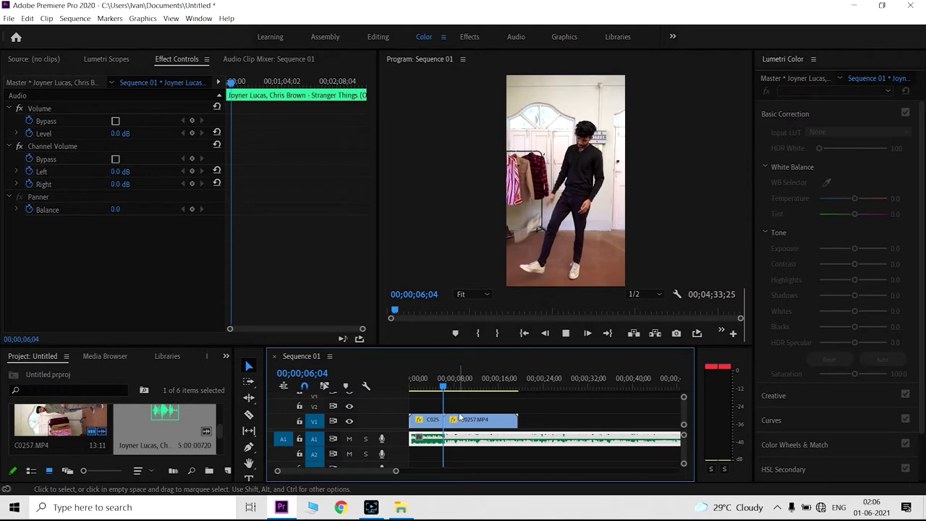
click(469, 383)
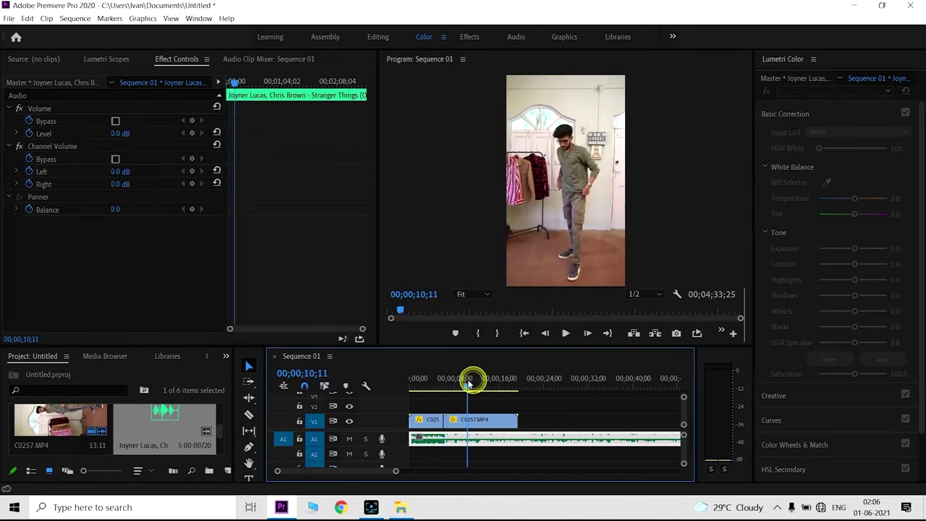
Step: Split clip C0257 at 00;00;10;28
drag(469, 383, 467, 384)
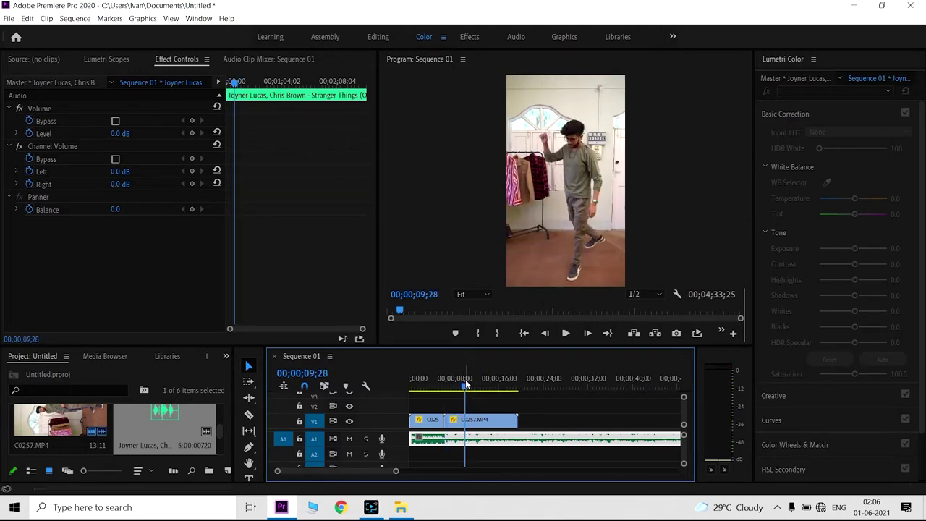
drag(466, 383, 466, 392)
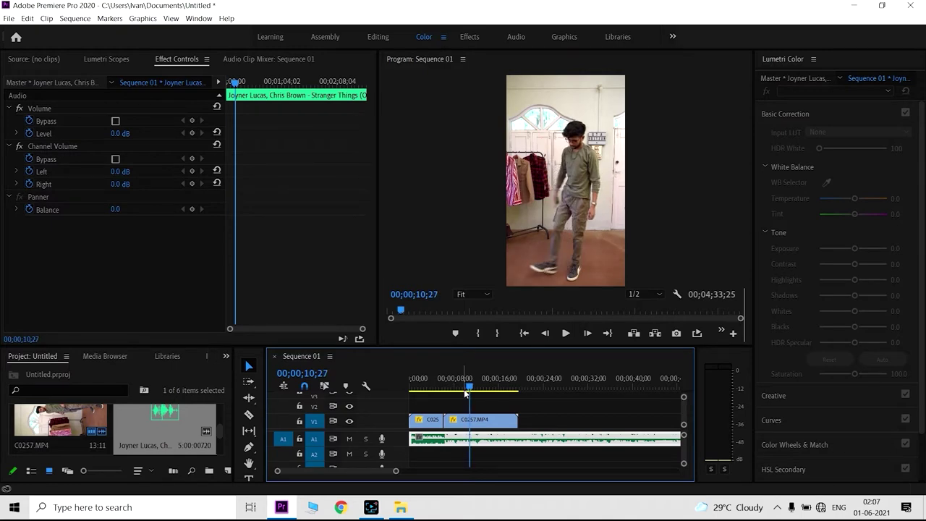
drag(466, 393, 466, 393)
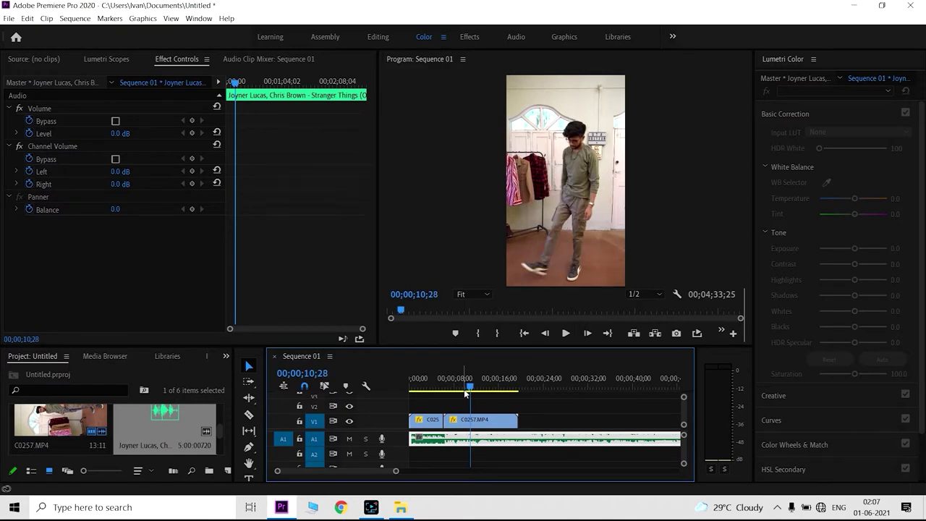
key(c)
click(470, 421)
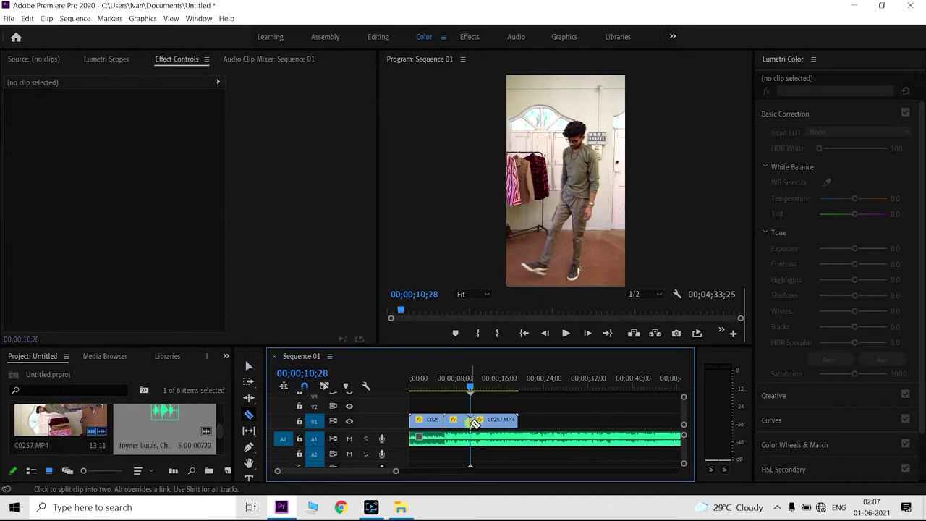
Step: Remove the short piece after the cut, close the gap, and replay from the start
key(v)
click(457, 421)
key(Delete)
click(464, 421)
key(Delete)
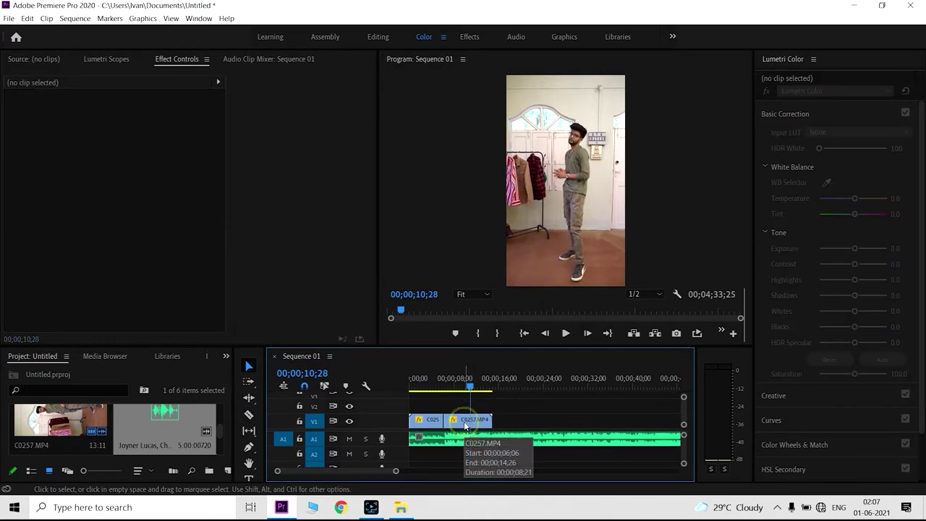
click(411, 389)
key(space)
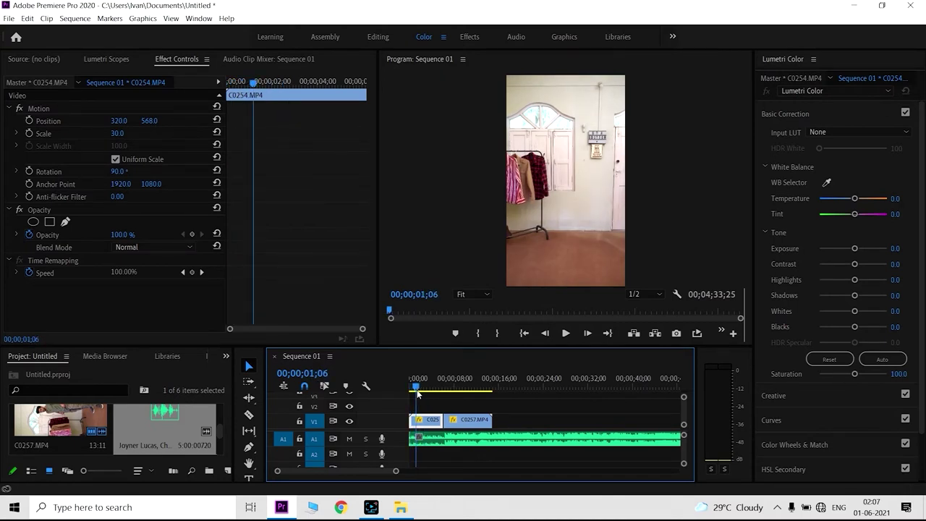
Step: Split C0254 near the playhead with the Razor tool
key(c)
click(418, 422)
key(v)
click(414, 420)
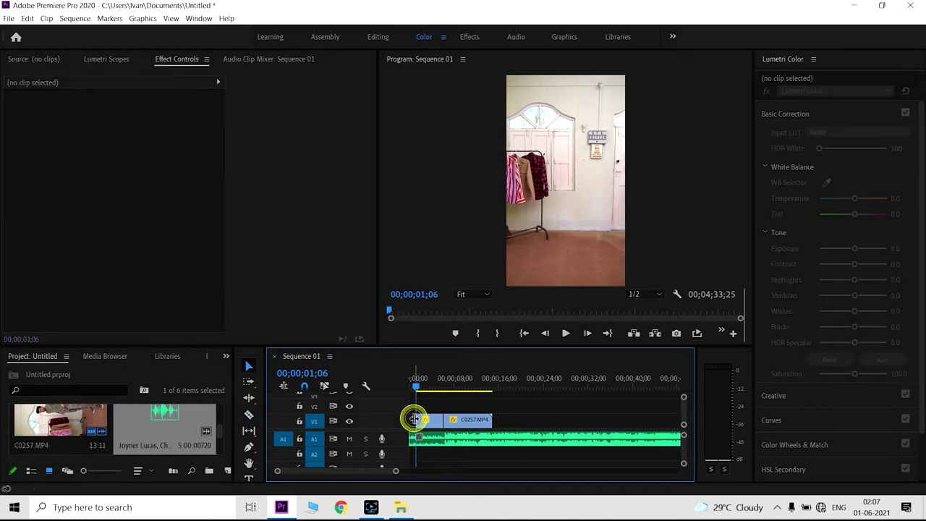
click(410, 422)
click(416, 385)
Step: Scrub to 00;00;01;29 and cut C0254 there
drag(416, 385, 418, 387)
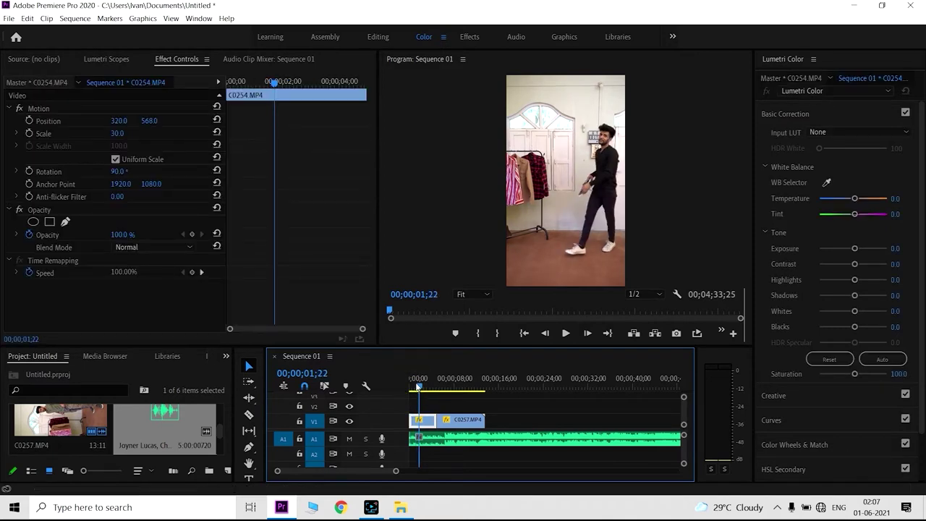
drag(418, 387, 422, 387)
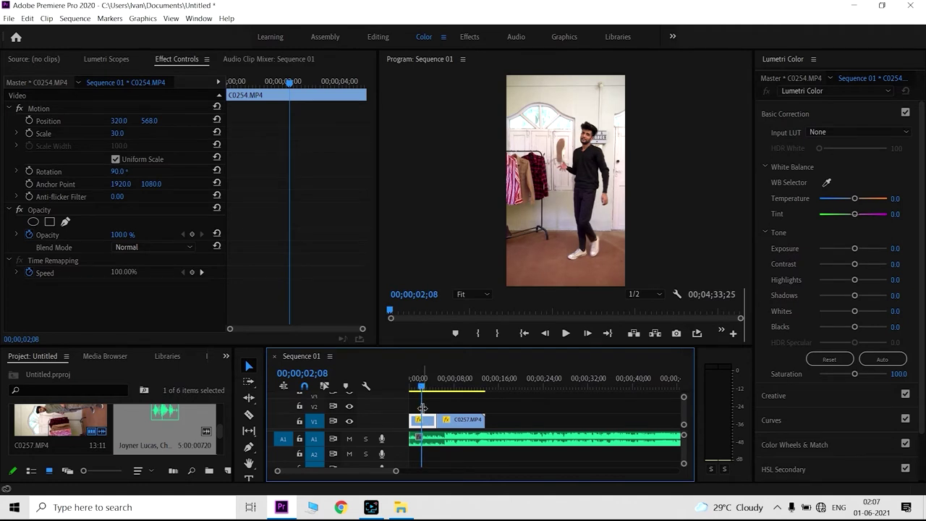
drag(422, 387, 419, 387)
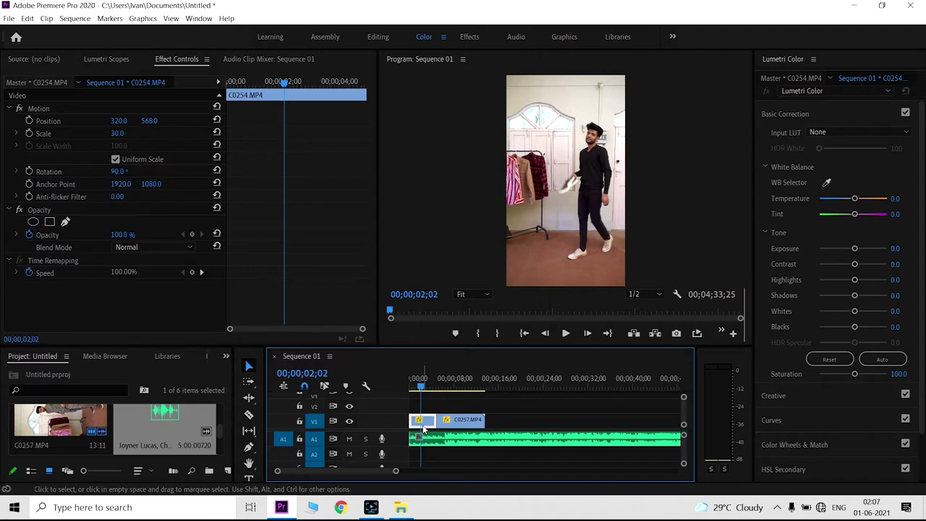
click(420, 388)
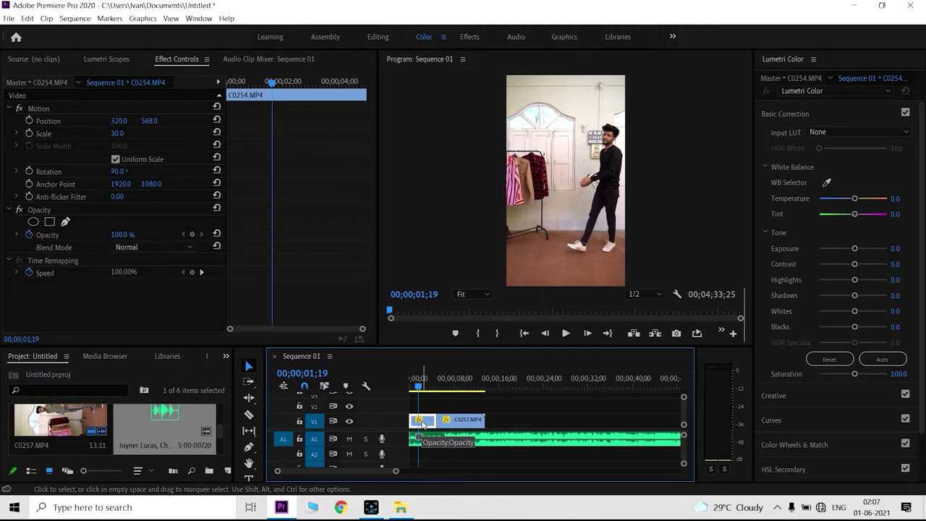
key(Right)
key(Right)
key(Right)
key(Right)
key(Right)
key(Right)
key(Right)
key(Right)
key(Left)
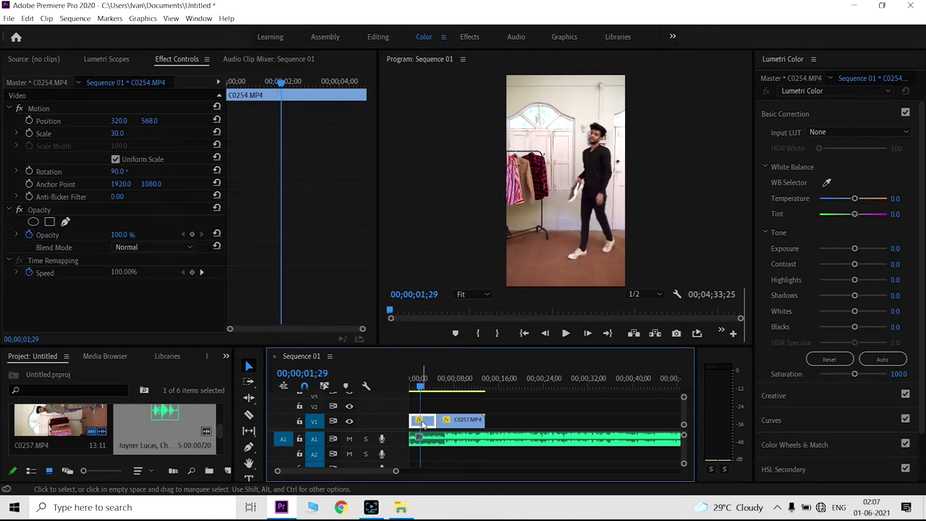
key(c)
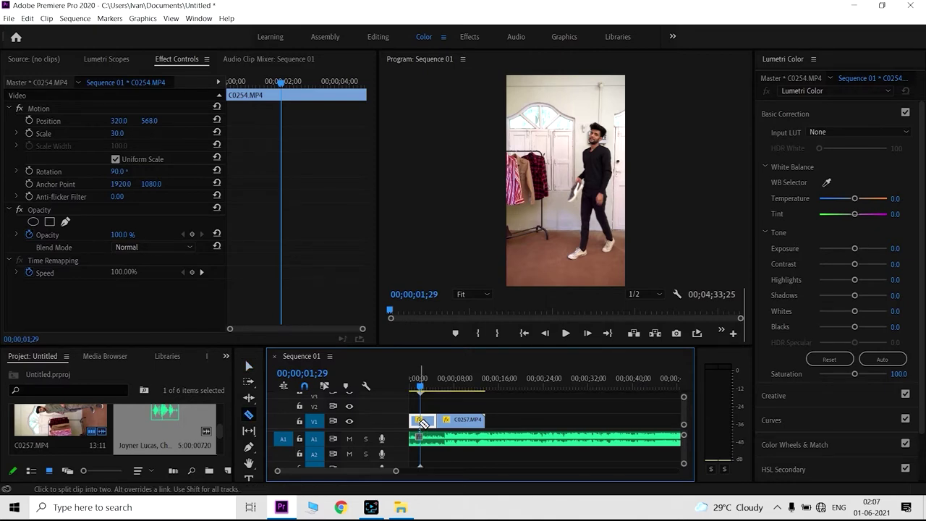
click(421, 420)
Step: Move the cut-off opening aside, close the start gap, and play the new opening
key(v)
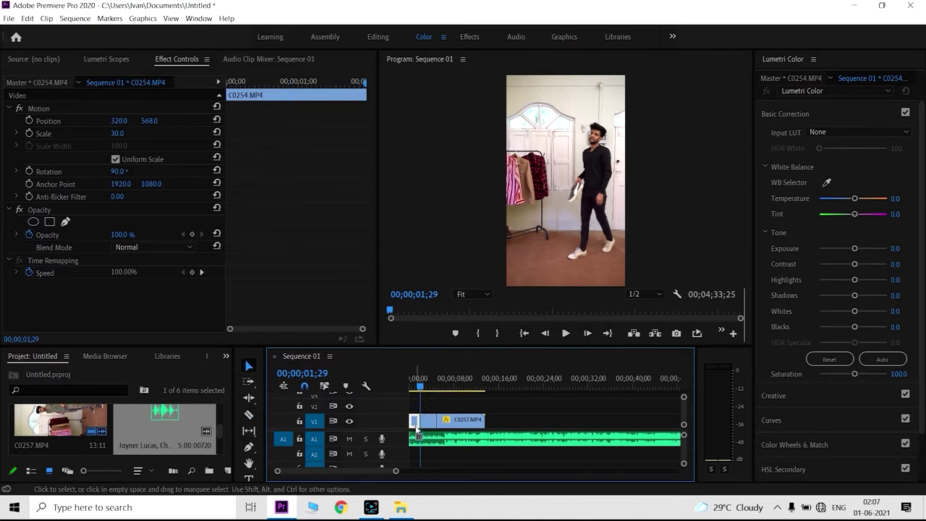
drag(416, 426, 580, 422)
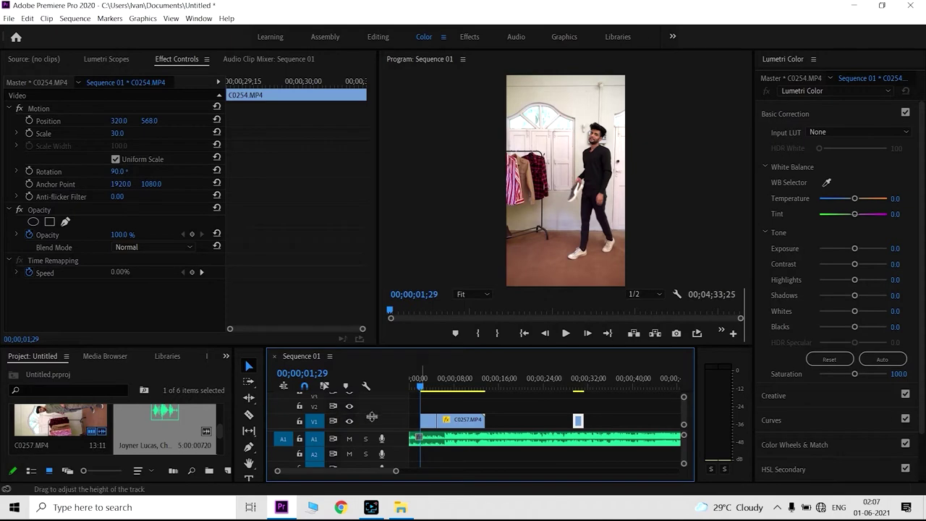
click(415, 421)
key(Delete)
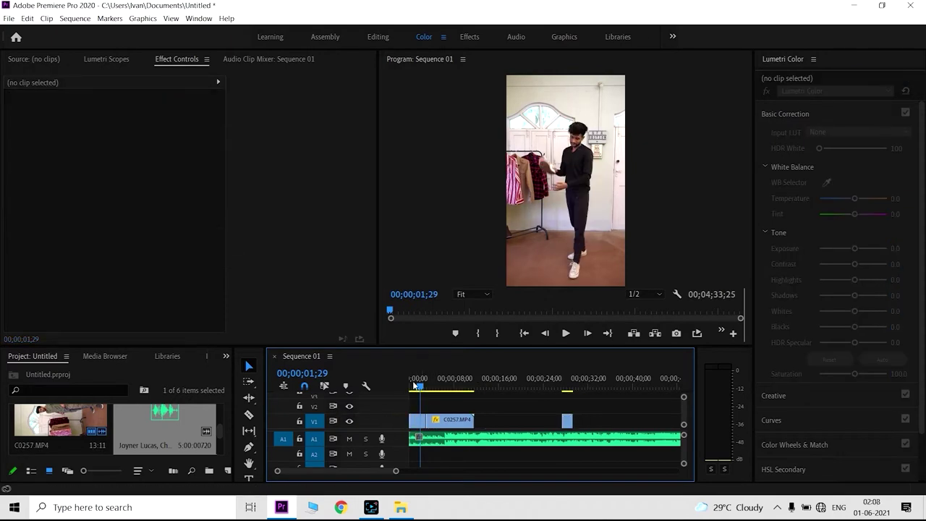
click(418, 379)
key(space)
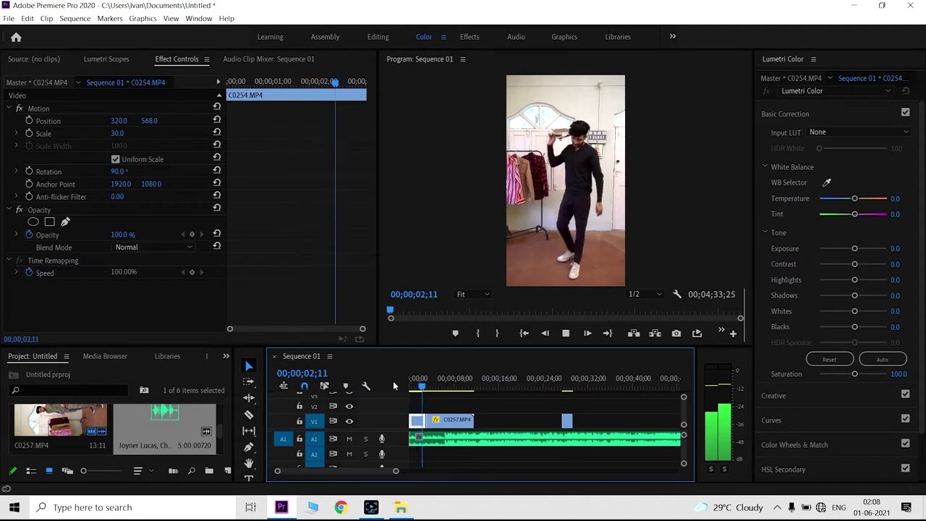
key(space)
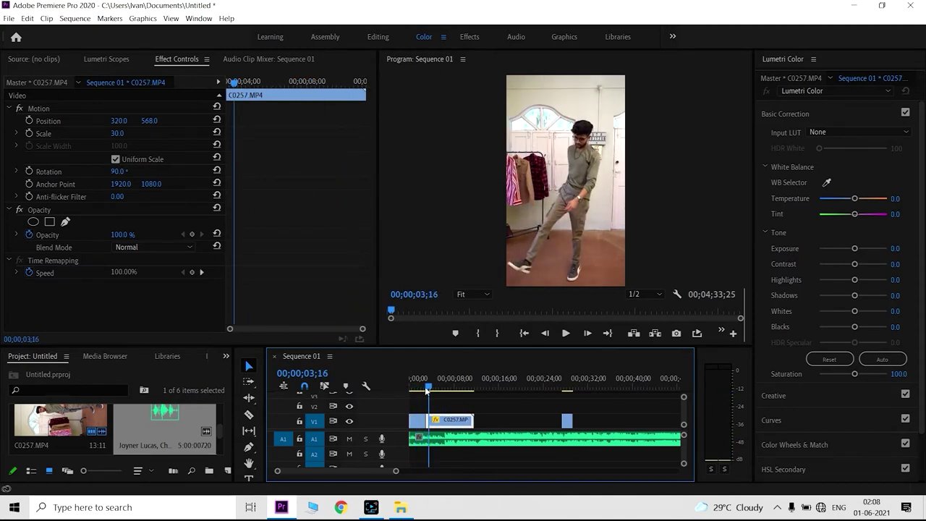
Step: Split the song on audio track A1 and select the song clip
key(c)
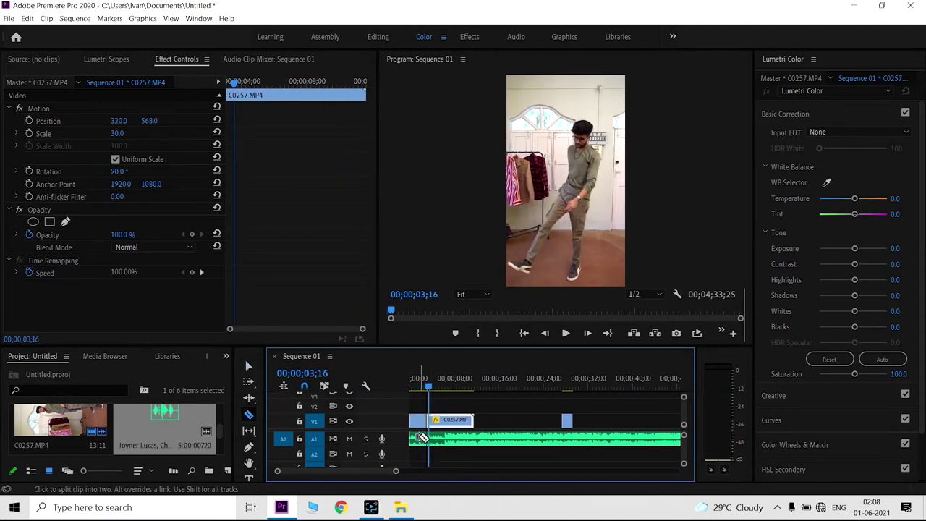
click(422, 439)
key(=)
key(v)
click(423, 443)
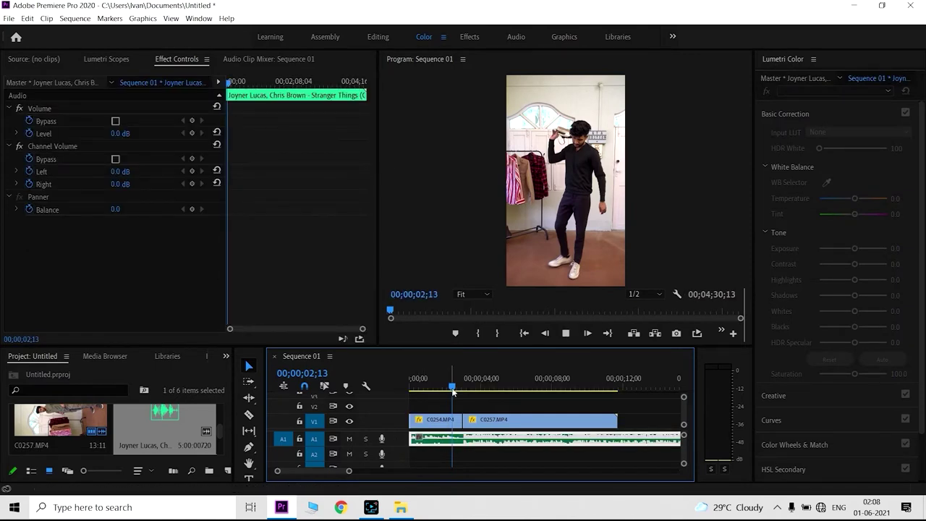
key(space)
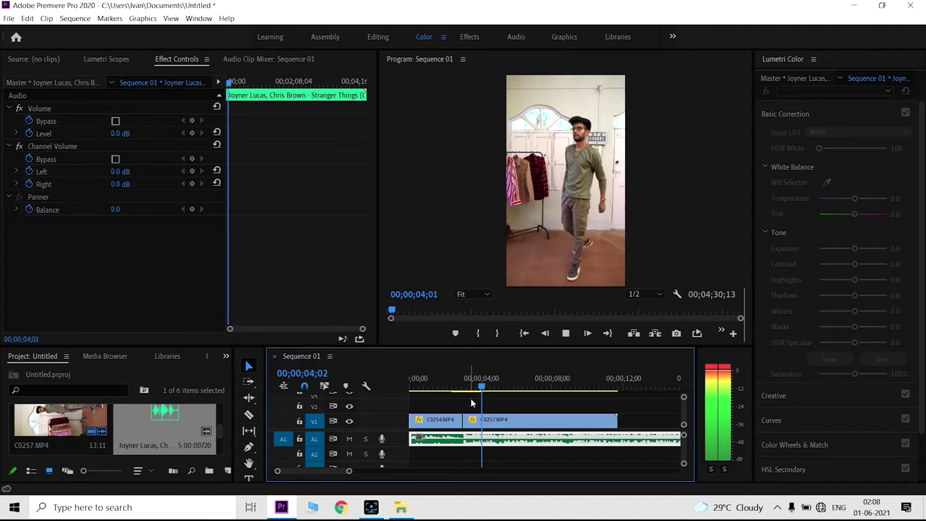
click(556, 387)
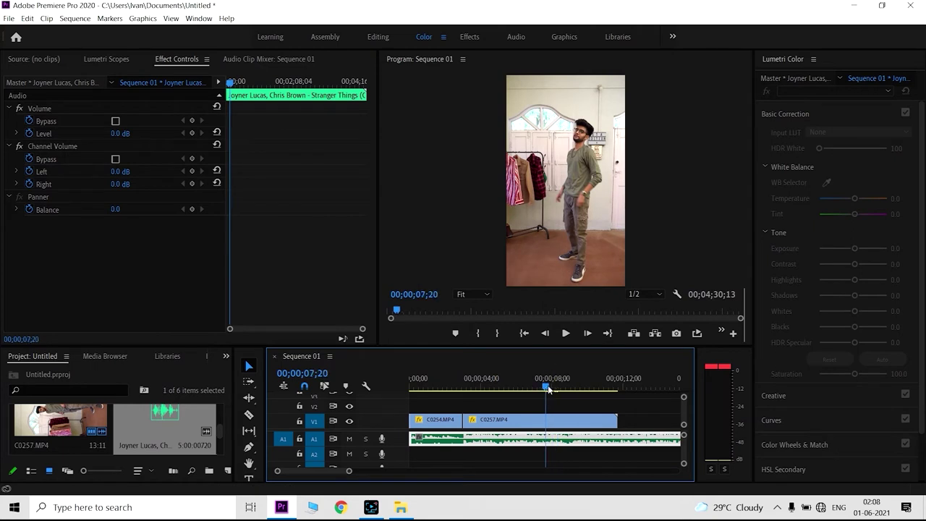
drag(548, 389, 550, 392)
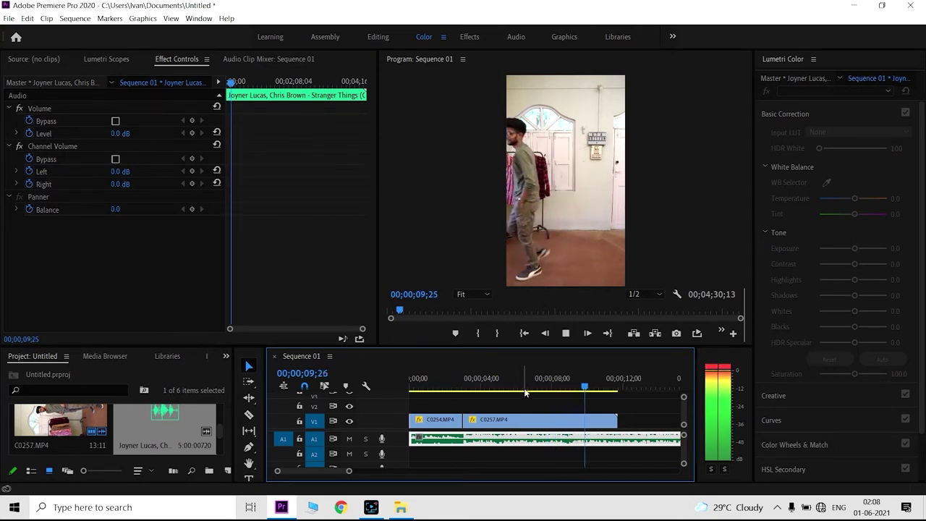
key(space)
drag(597, 391, 521, 396)
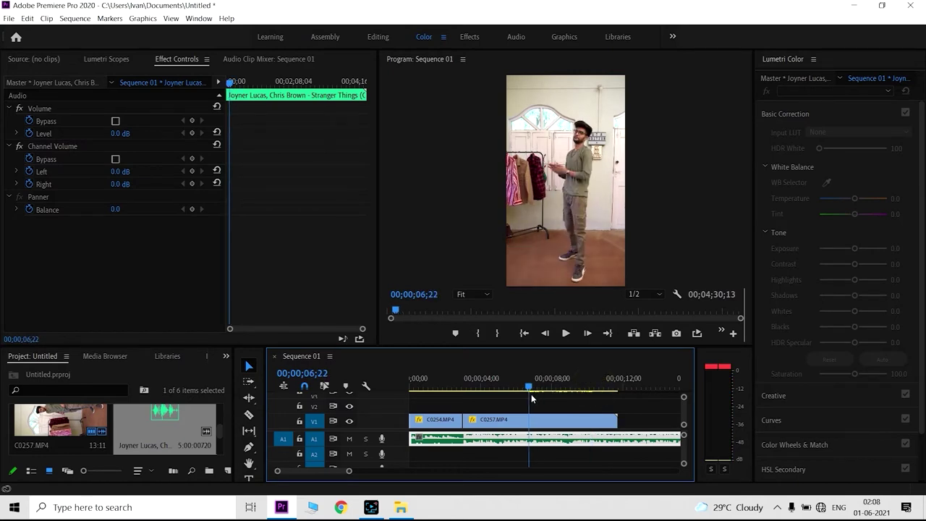
key(space)
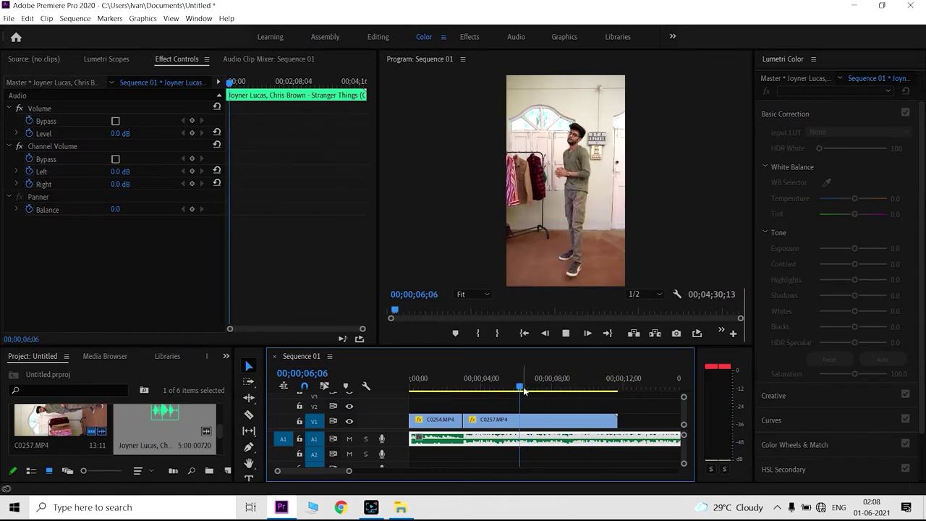
click(485, 385)
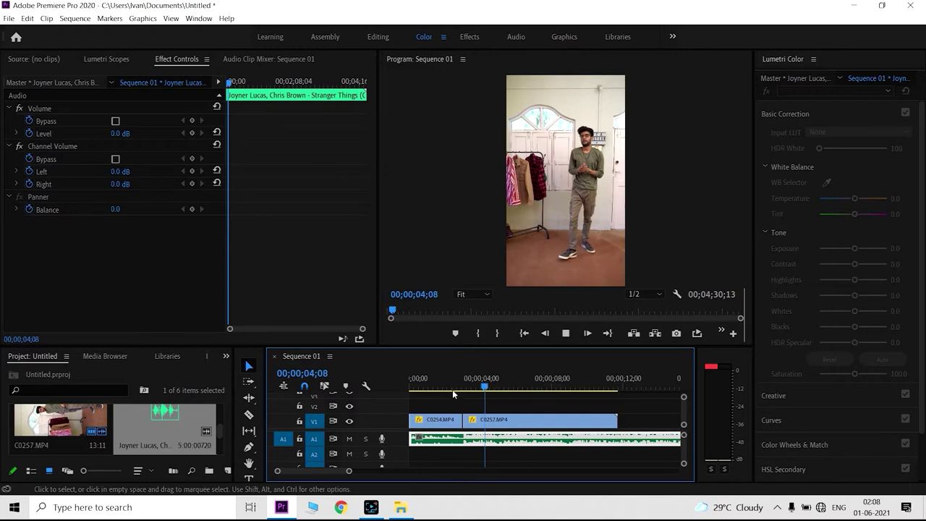
key(space)
key(Home)
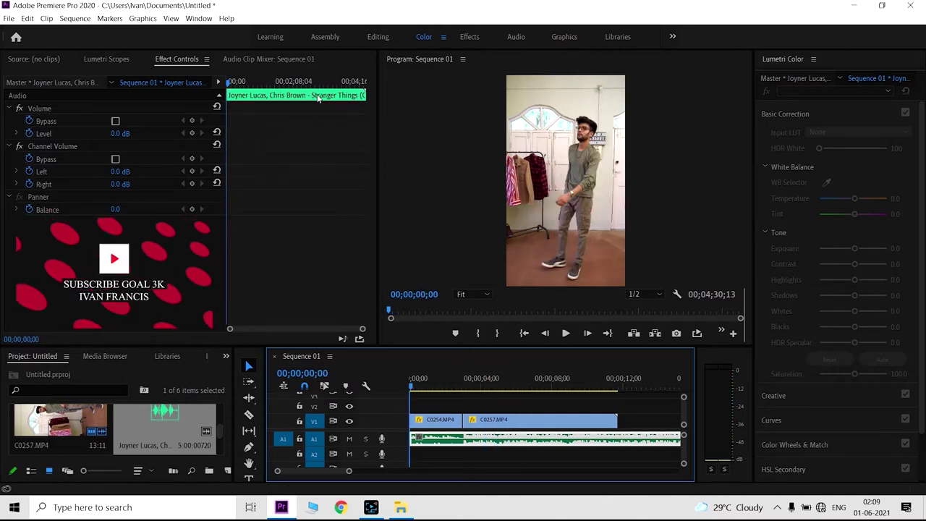
Step: Render In to Out for Sequence 01, then review playback back to about 00;00;05;22
click(76, 20)
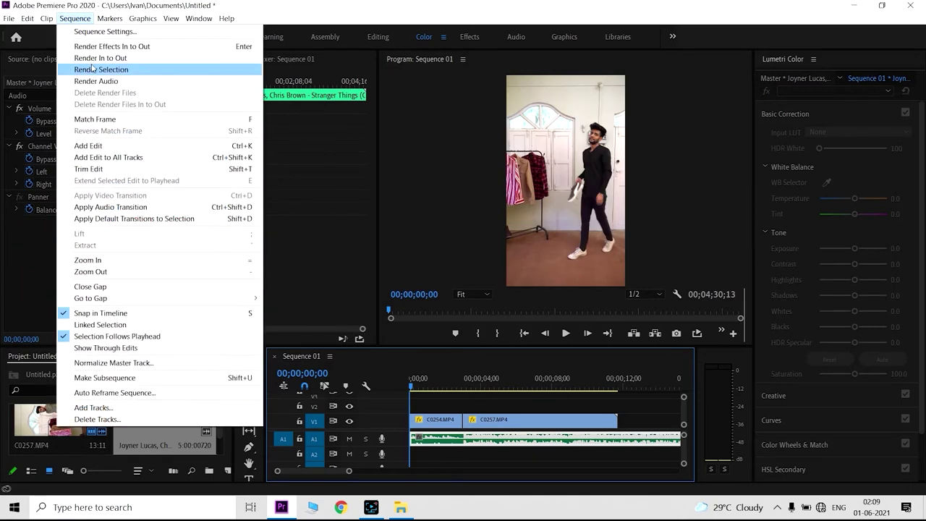
click(98, 58)
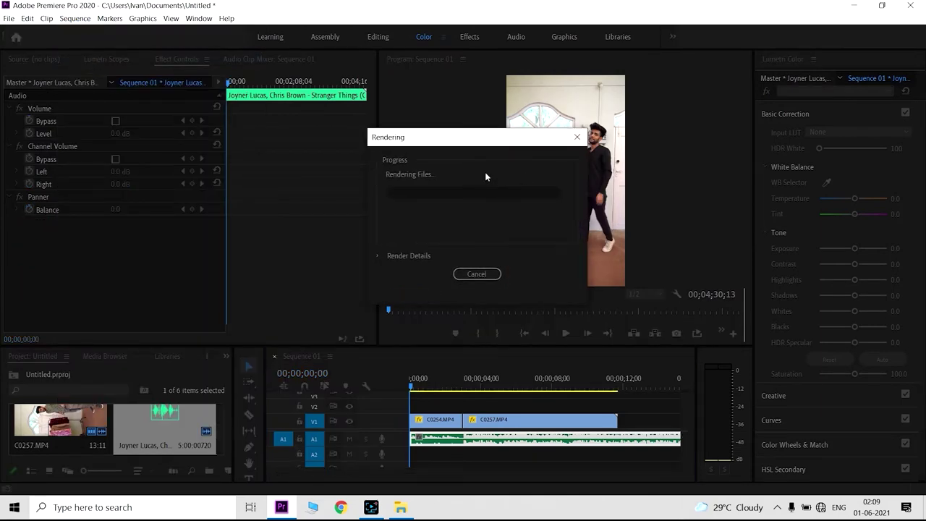
click(455, 375)
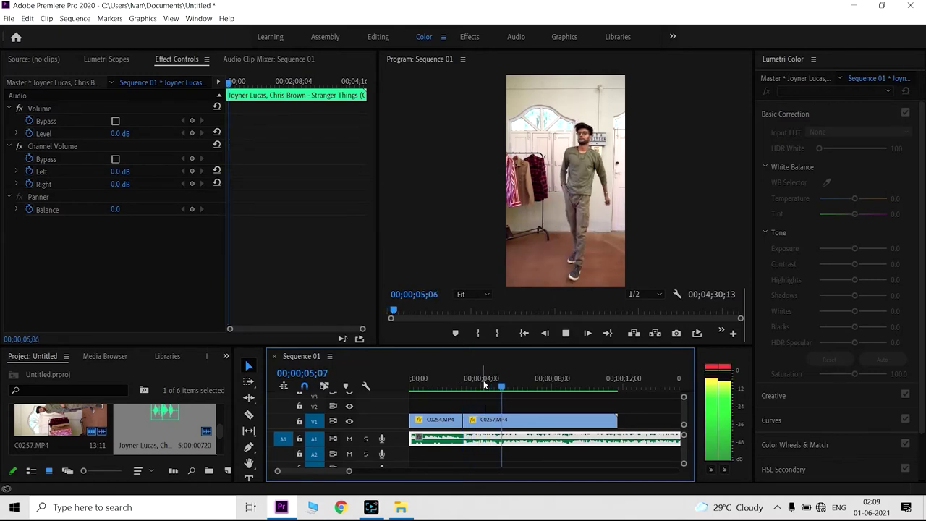
click(526, 384)
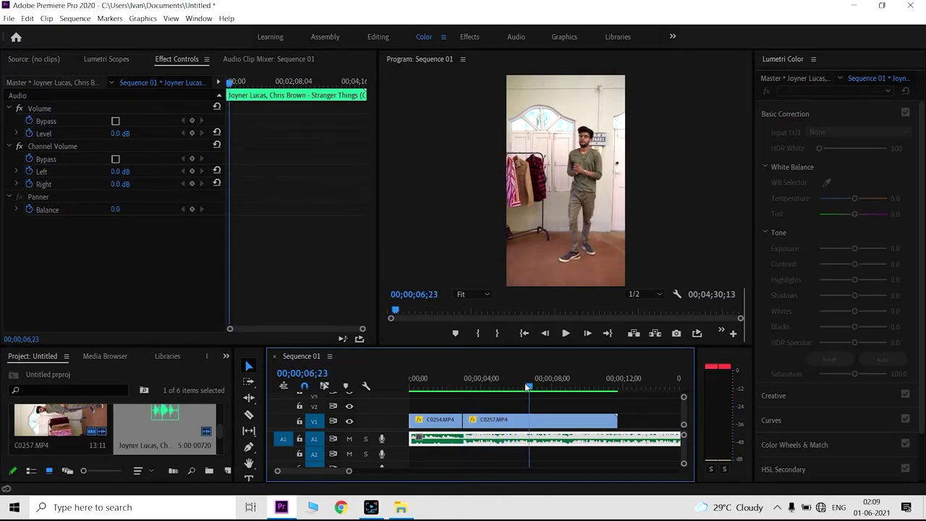
drag(530, 387, 513, 388)
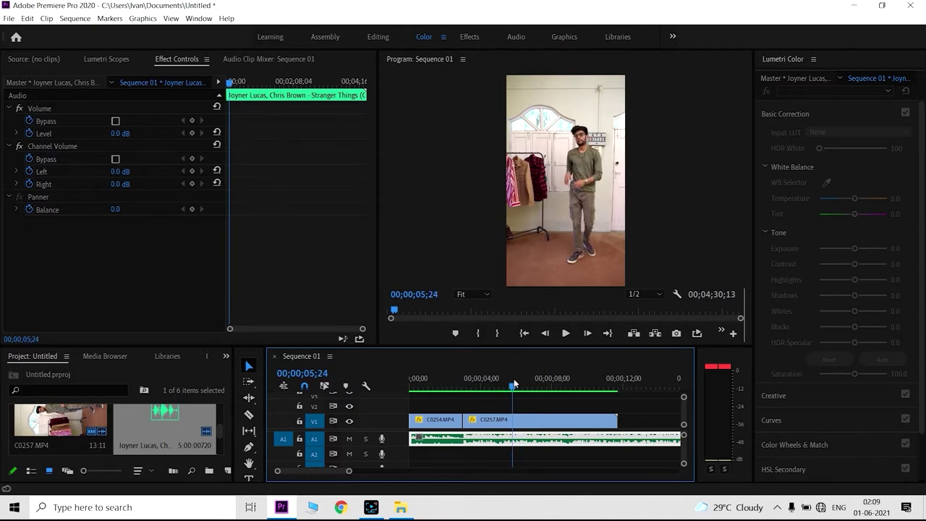
Step: Split C0257 at about 00;00;05;26 and move the playhead ahead to 00;00;08;00
drag(515, 384, 517, 385)
key(c)
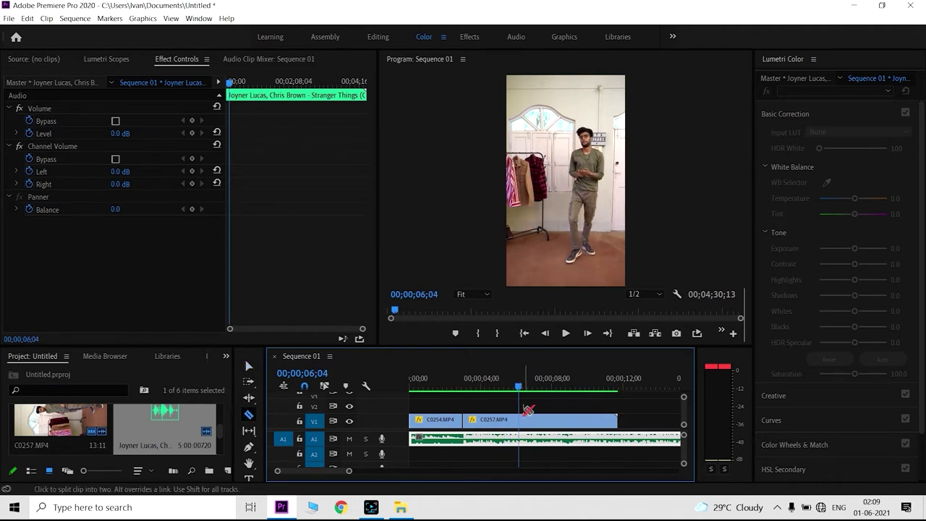
click(521, 419)
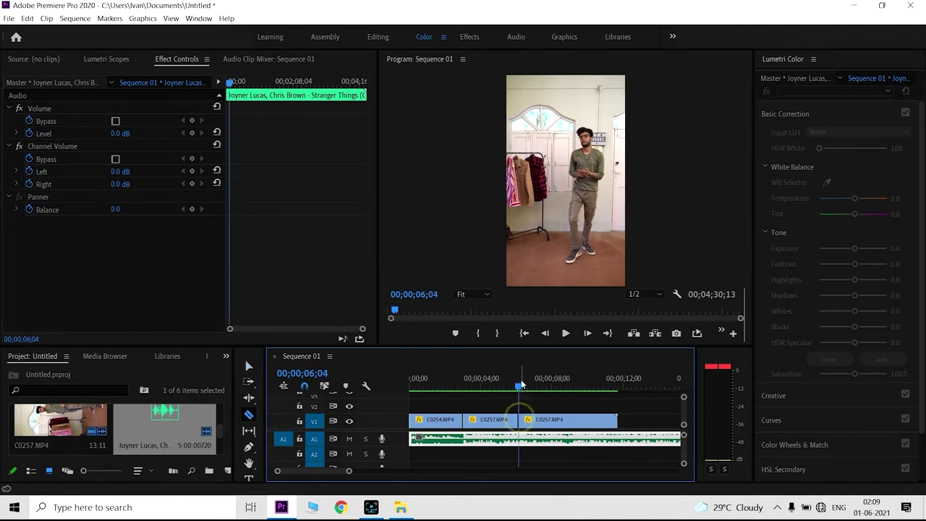
drag(520, 387, 551, 388)
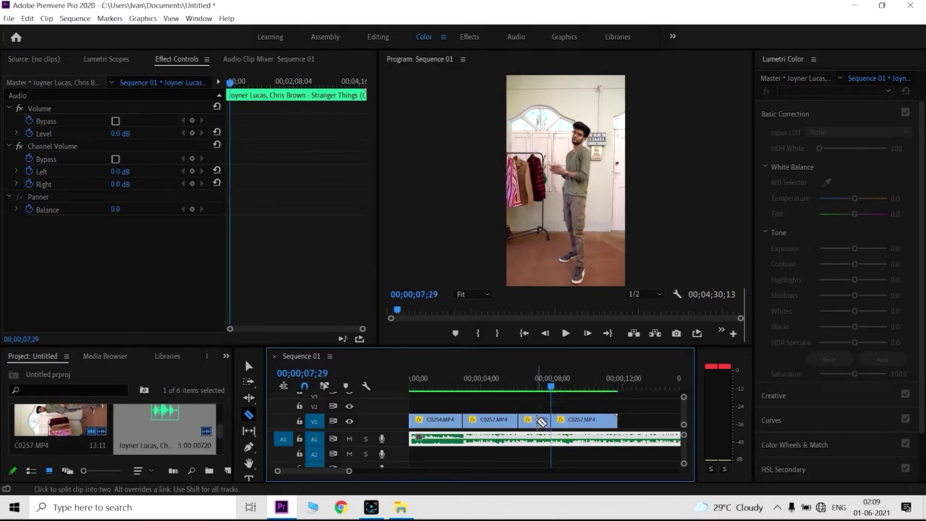
Step: Delete the short C0257 piece, close the gap on V1, and play back to check the cut
key(v)
click(535, 420)
key(Delete)
click(535, 420)
key(Delete)
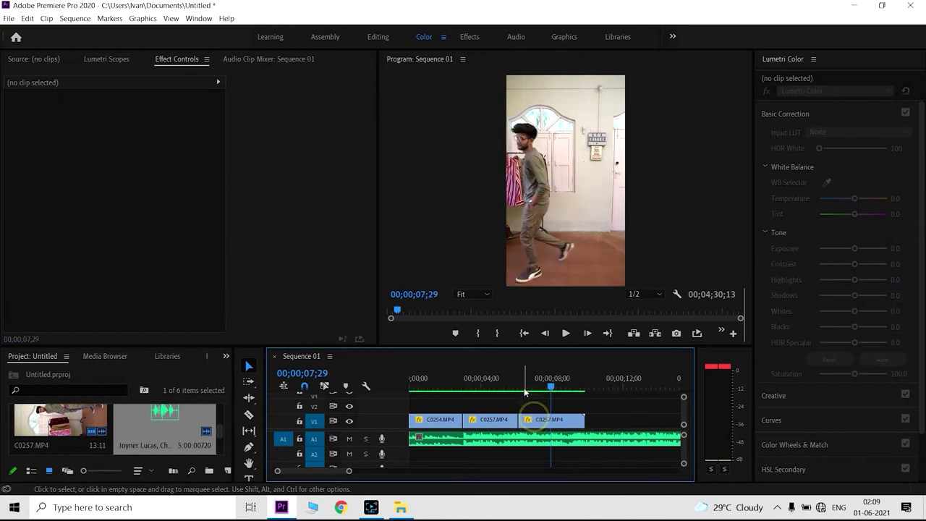
click(514, 384)
key(space)
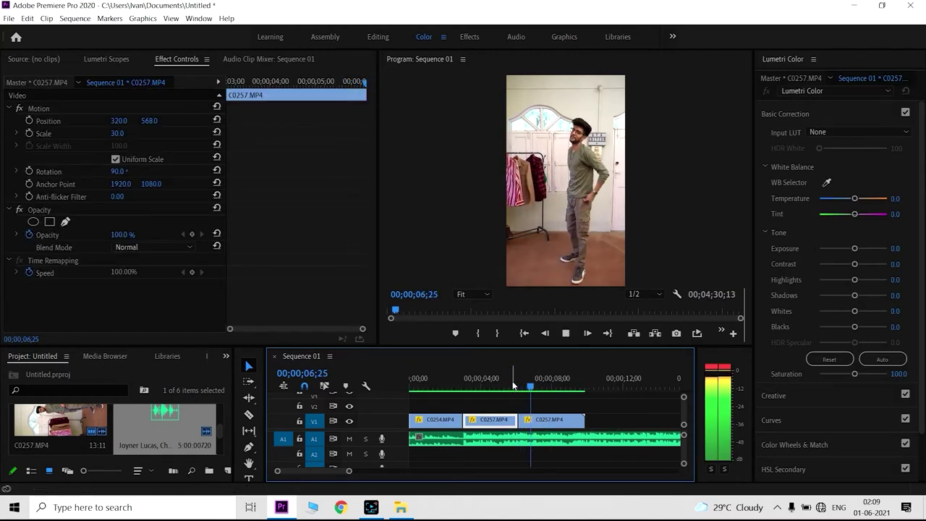
key(space)
click(158, 357)
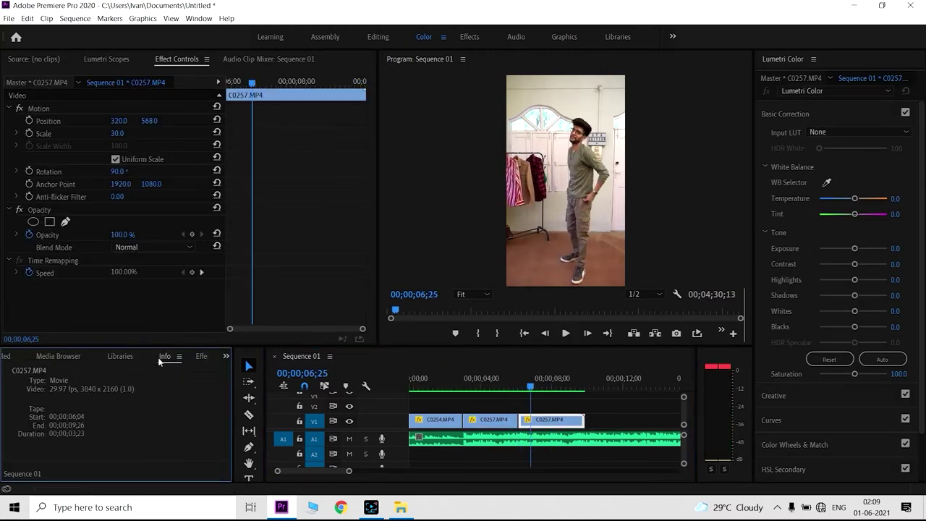
Step: Drop a Cross Dissolve onto the edit point between the two C0257 clips on V1
click(157, 356)
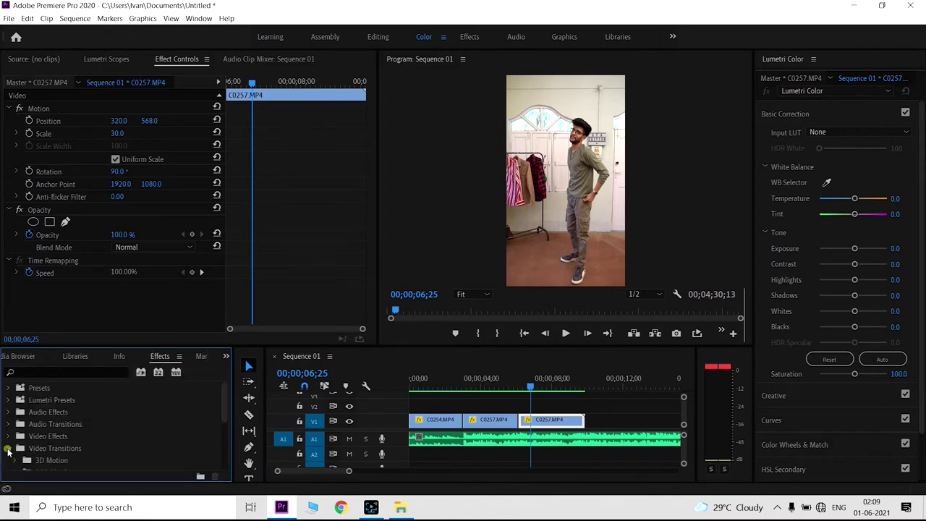
scroll(19, 448, down, 2)
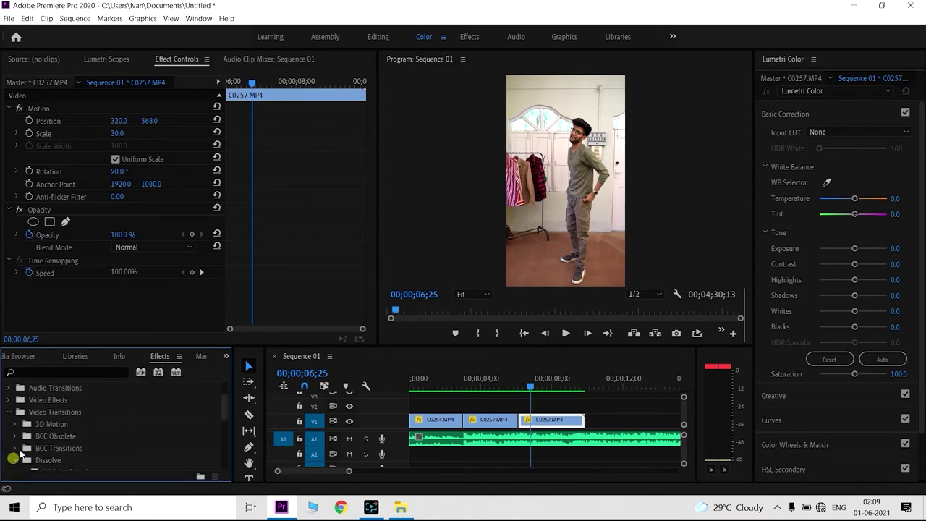
scroll(58, 438, down, 2)
scroll(71, 453, down, 2)
drag(62, 427, 576, 424)
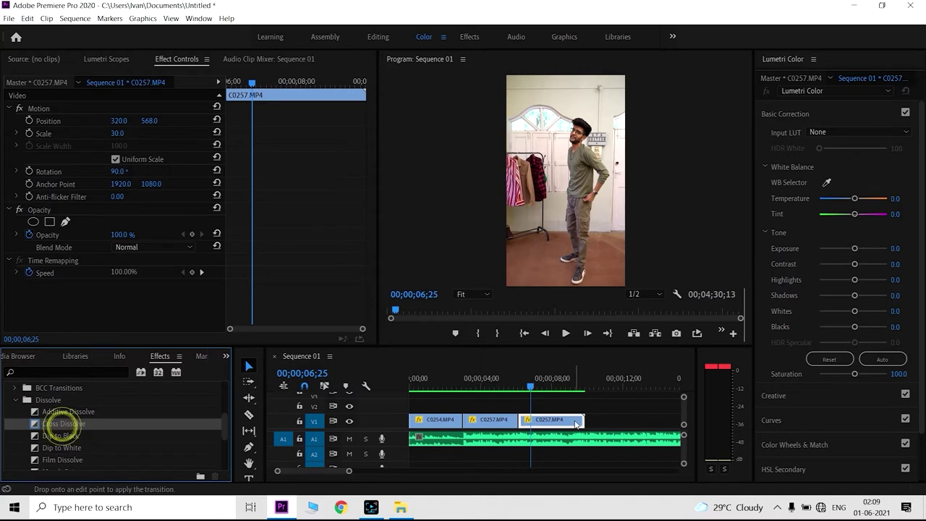
drag(517, 426, 517, 424)
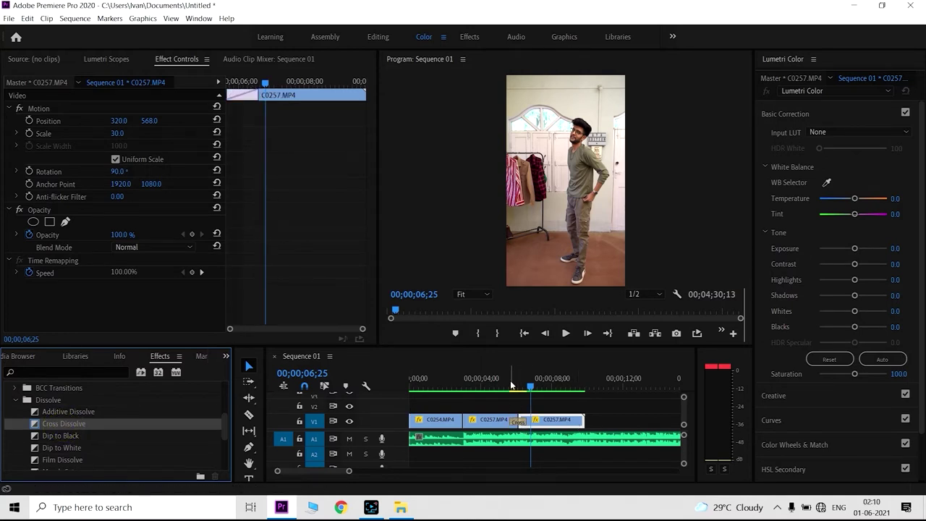
Step: Preview the dissolve around 00;00;05;19 and render the sequence with Render In to Out
click(511, 384)
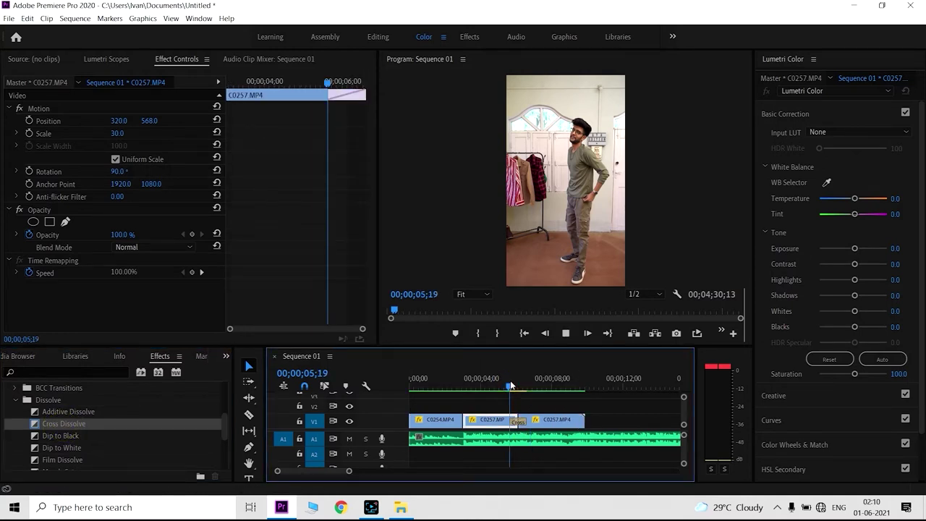
click(511, 385)
drag(511, 385, 501, 385)
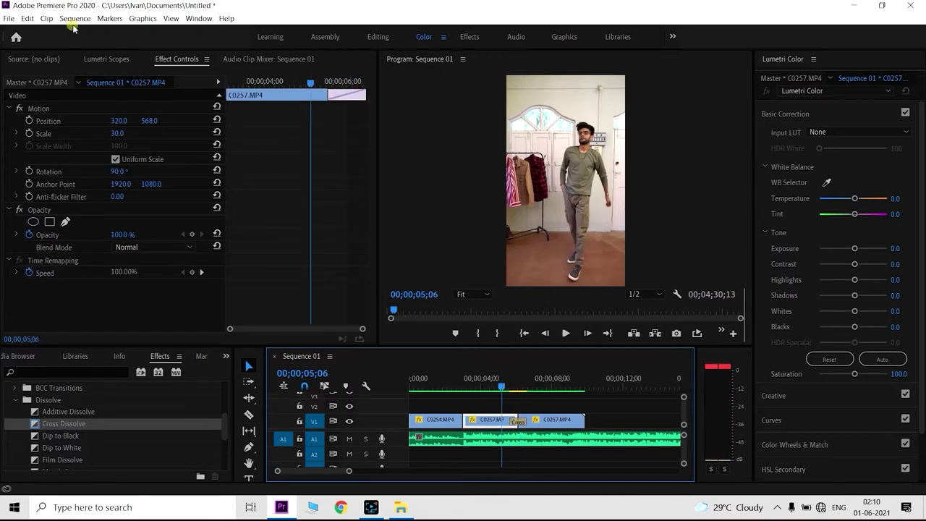
click(74, 18)
click(85, 59)
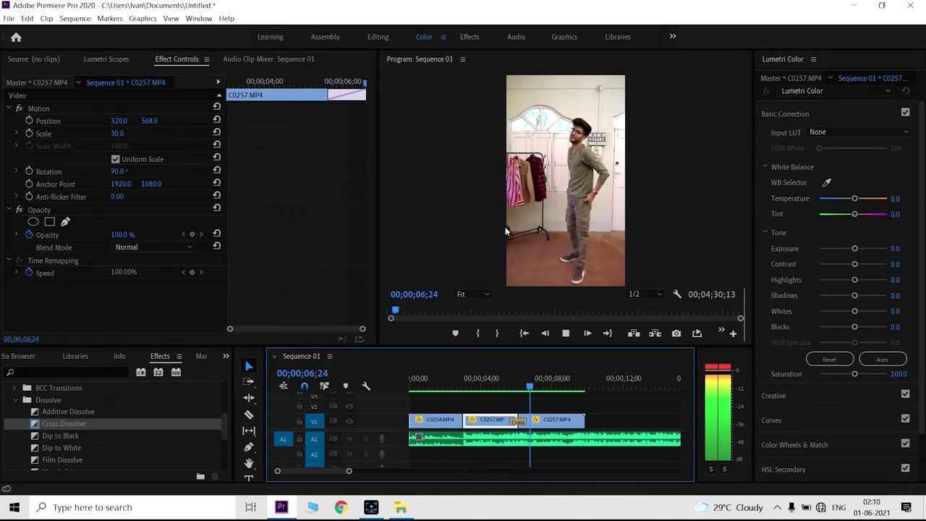
click(571, 422)
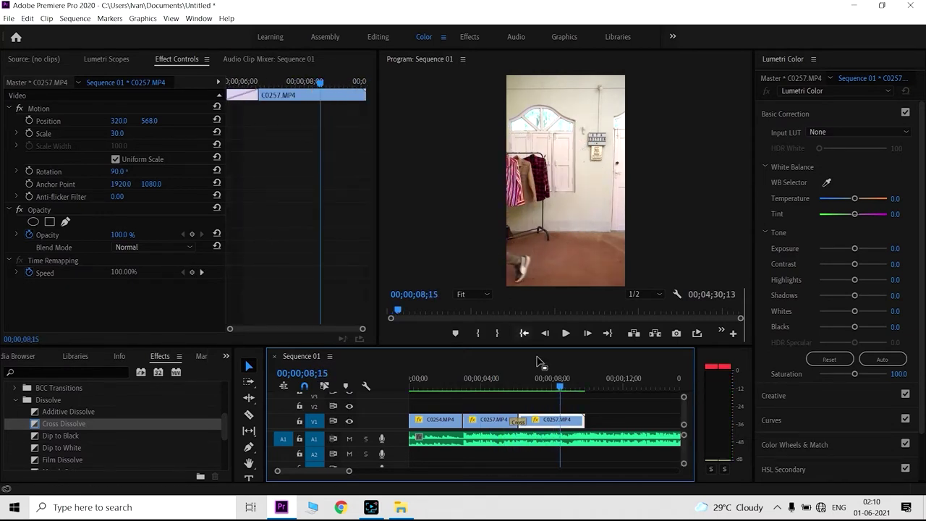
Step: Raise the C0257 clips to V2 and line C0254 up on V1 at 00;00;08;01
mouse_move(571, 419)
mouse_down()
mouse_move(447, 426)
mouse_move(585, 420)
mouse_up()
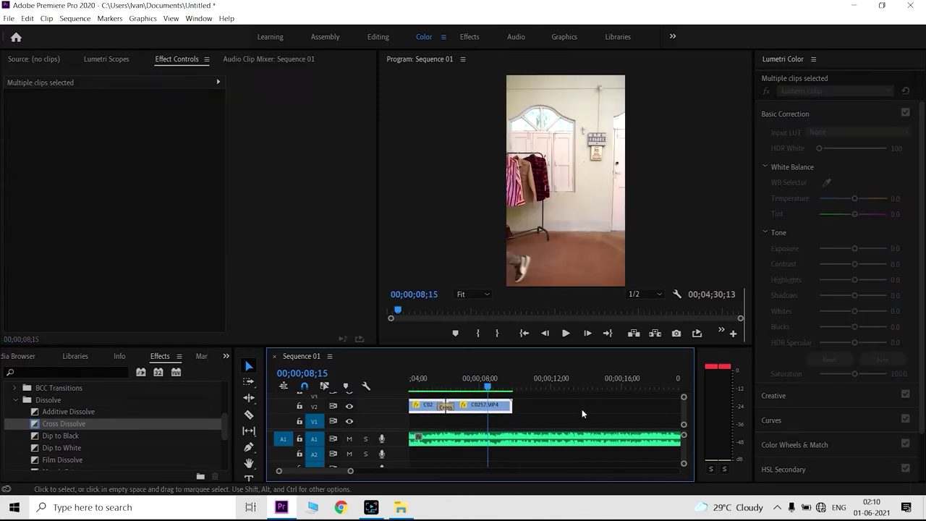
mouse_move(585, 420)
mouse_down()
mouse_move(441, 423)
mouse_move(549, 426)
mouse_move(530, 423)
mouse_up()
click(510, 388)
drag(510, 390, 506, 391)
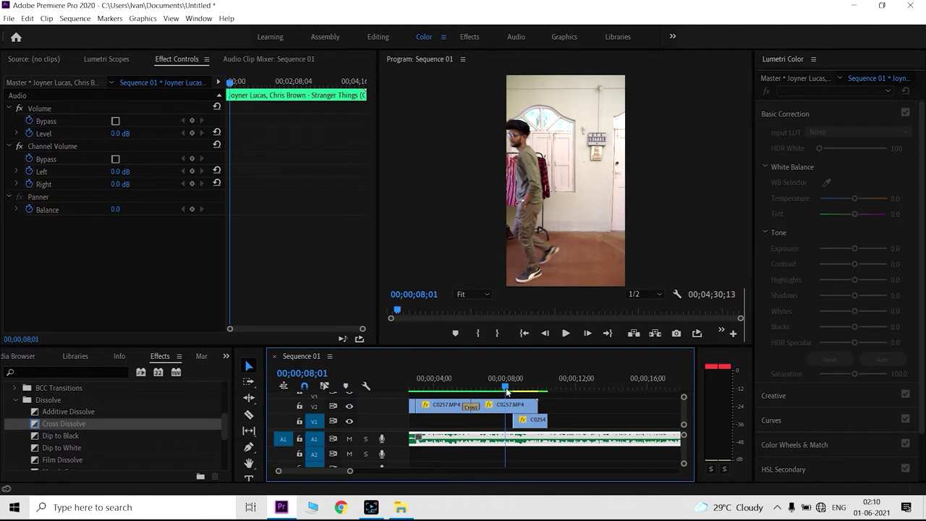
drag(539, 421, 532, 421)
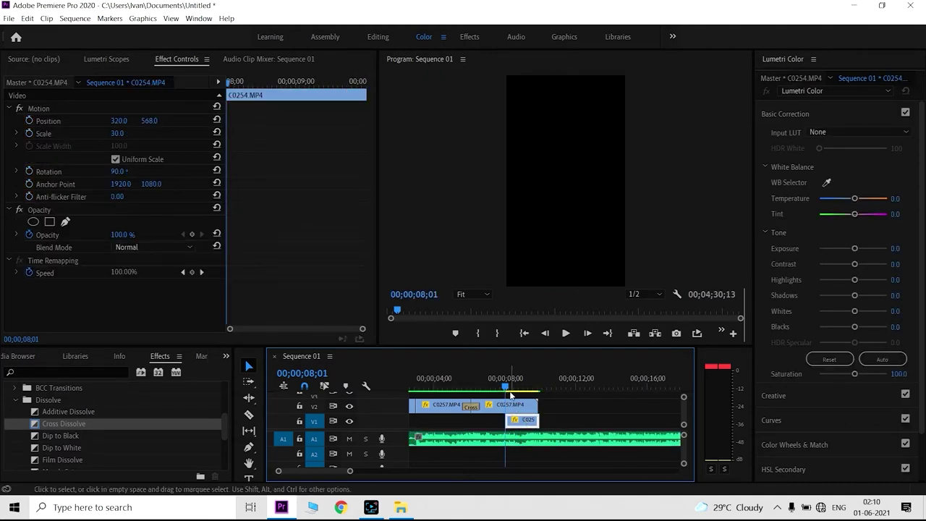
Step: Search the effects for 'crop' and razor-cut the V2 C0257 clip at 00;00;08;01
click(507, 389)
click(40, 371)
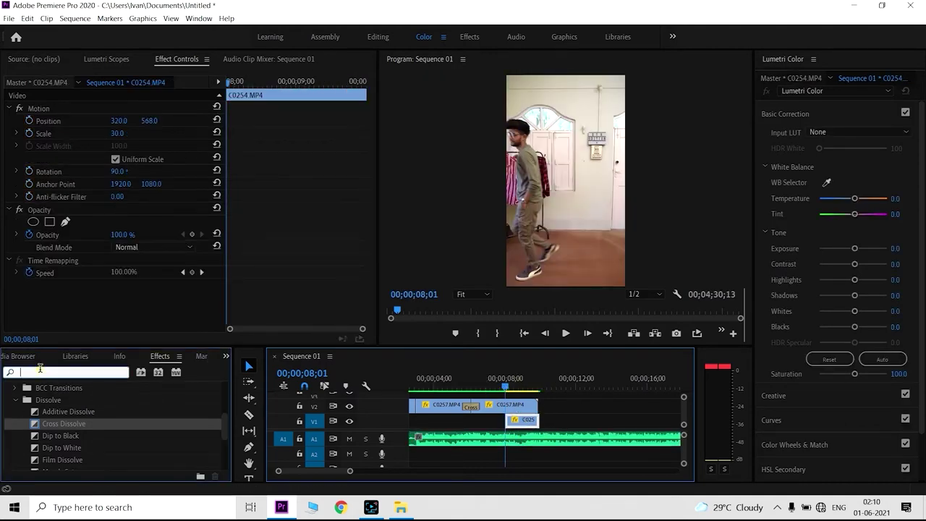
text(crop)
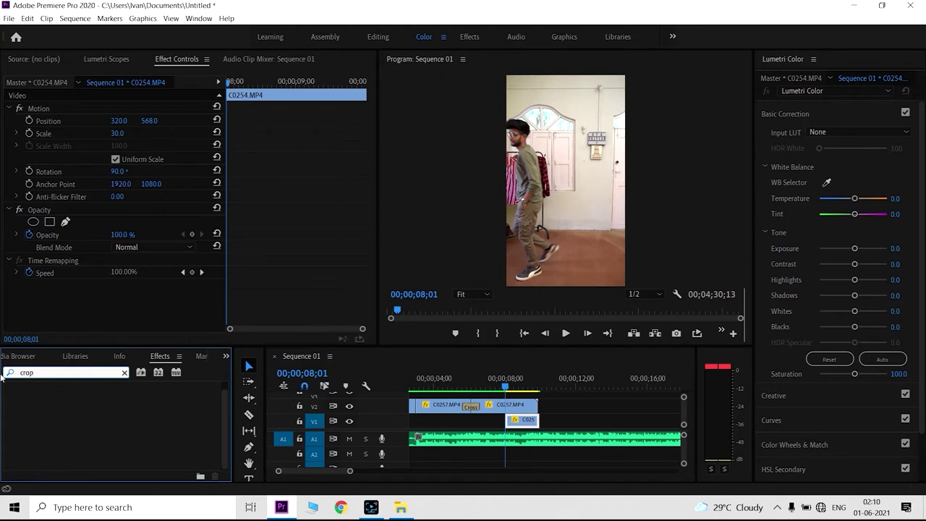
click(511, 407)
key(c)
click(511, 406)
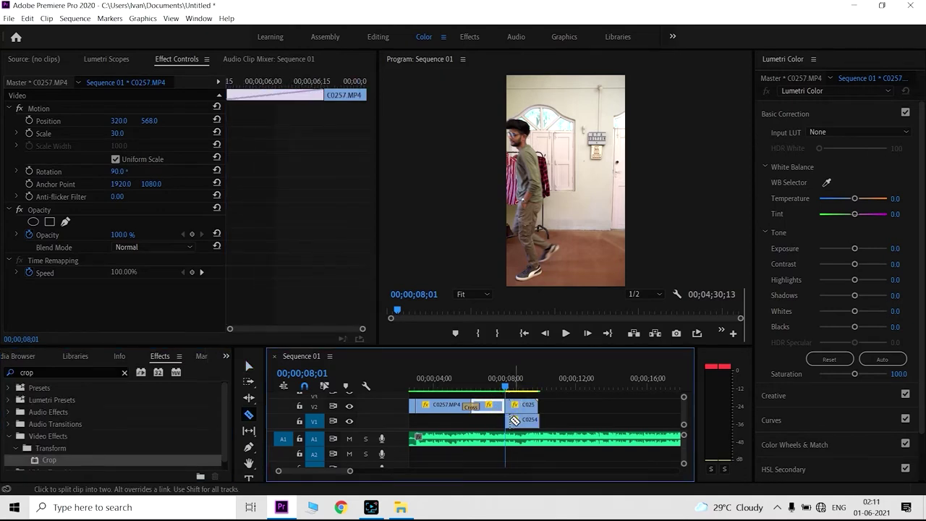
key(v)
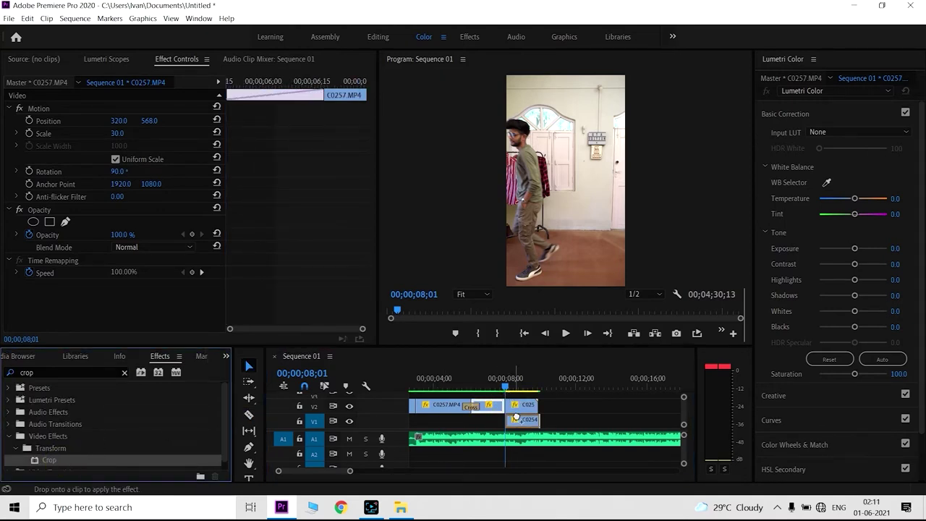
Step: Apply the Crop effect to the later V2 C0257 piece, leaving Crop Left at 0
drag(49, 460, 511, 407)
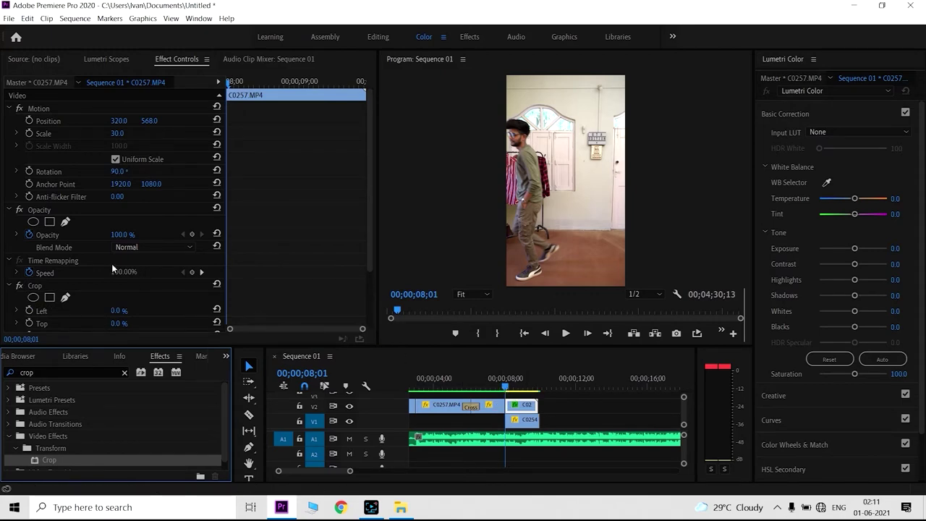
scroll(112, 266, down, 2)
scroll(115, 282, down, 1)
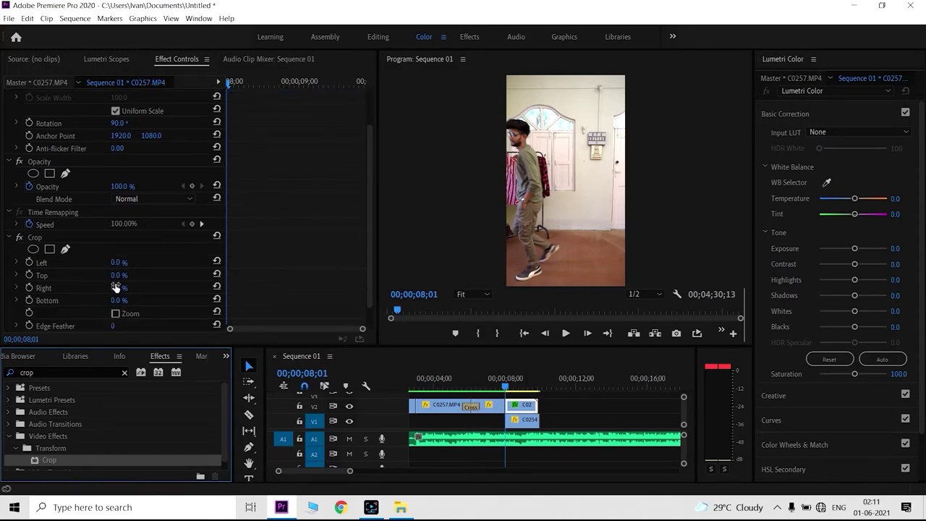
click(117, 258)
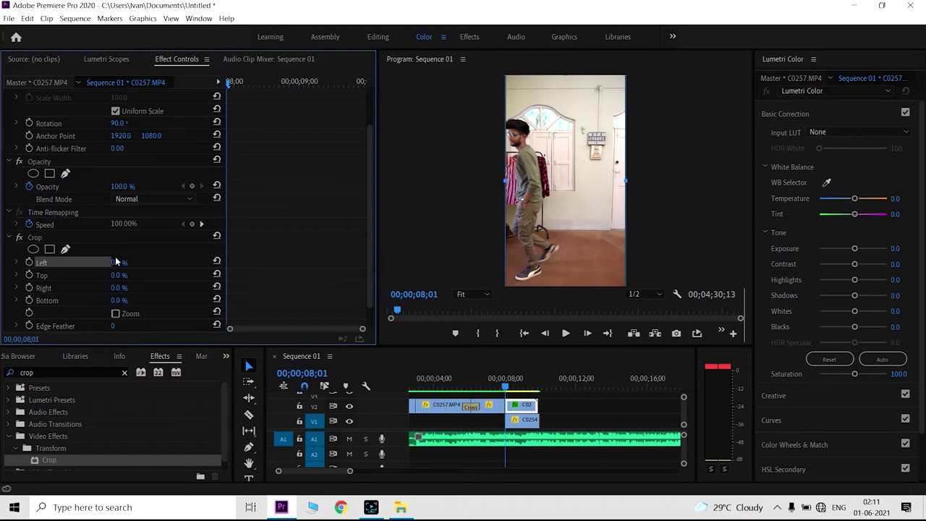
drag(115, 261, 115, 262)
Step: Crop the upper C0257 clip to reveal C0254 beneath and set Edge Feather to 357
drag(116, 278, 152, 279)
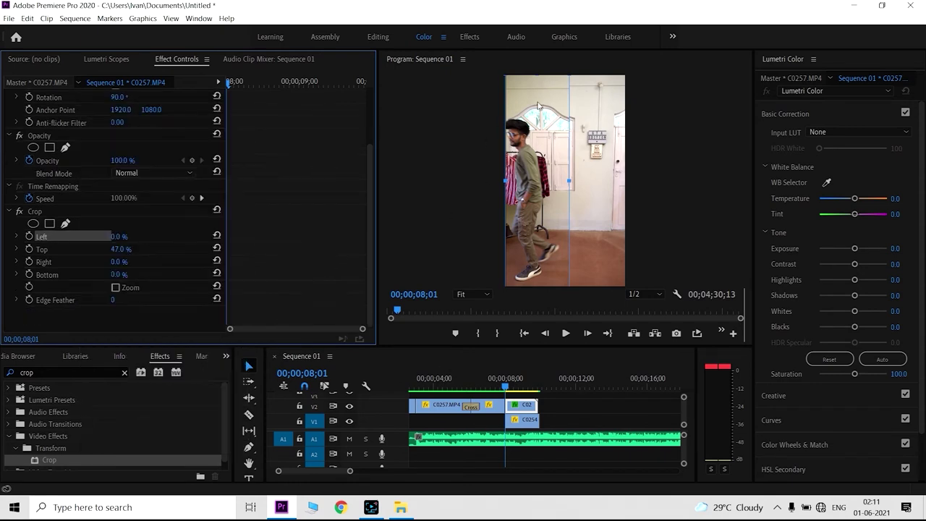
click(484, 208)
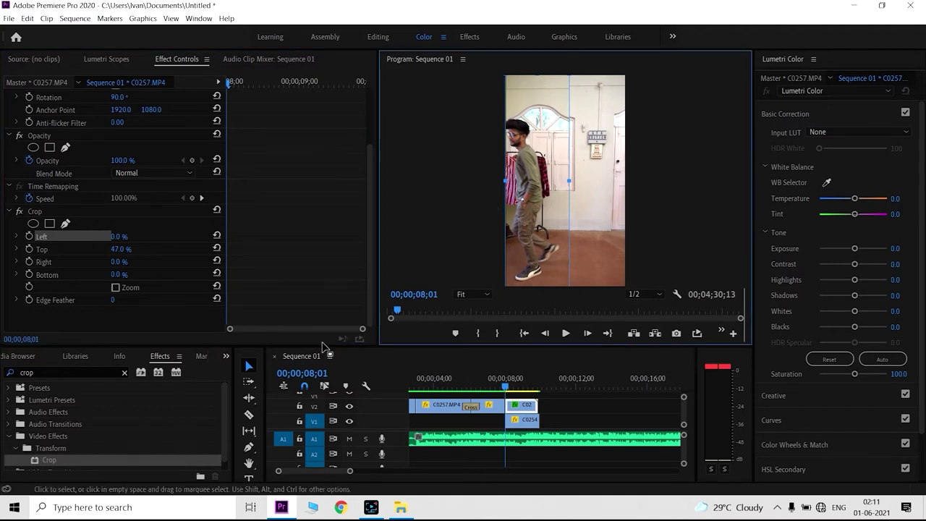
click(114, 299)
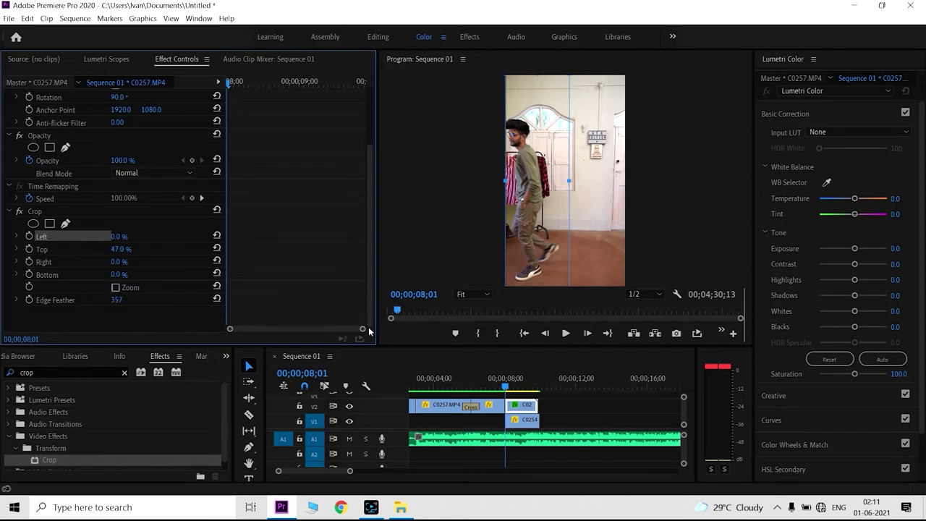
drag(506, 378, 516, 382)
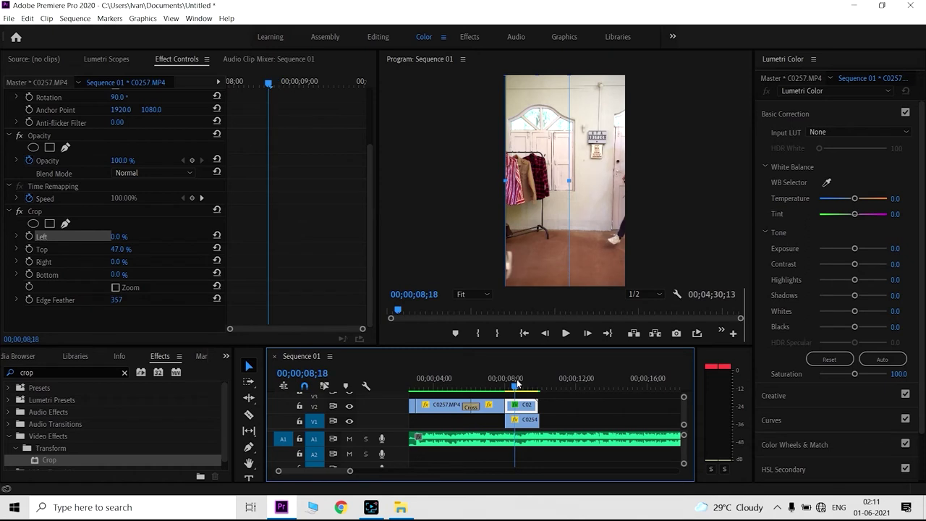
Step: Nudge the V1 C0254 clip slightly earlier and preview the crop transition
key(equal)
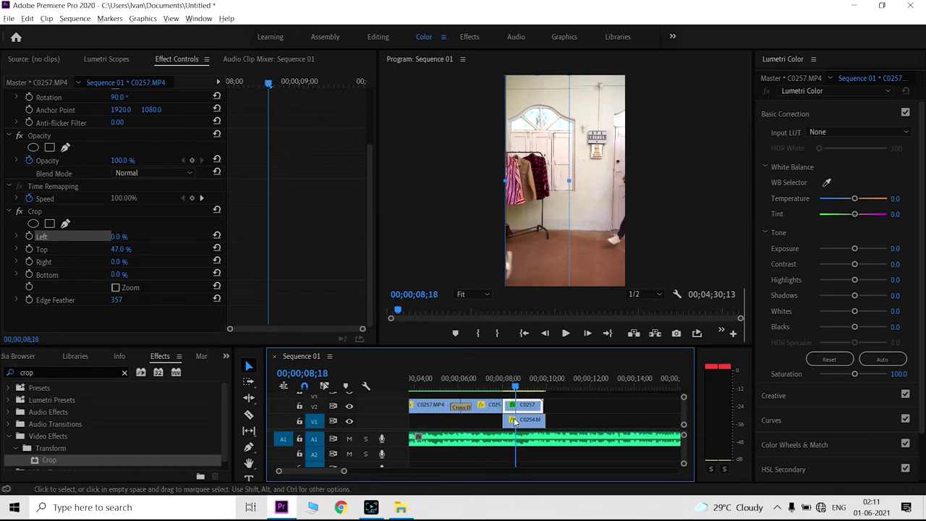
drag(515, 423, 512, 424)
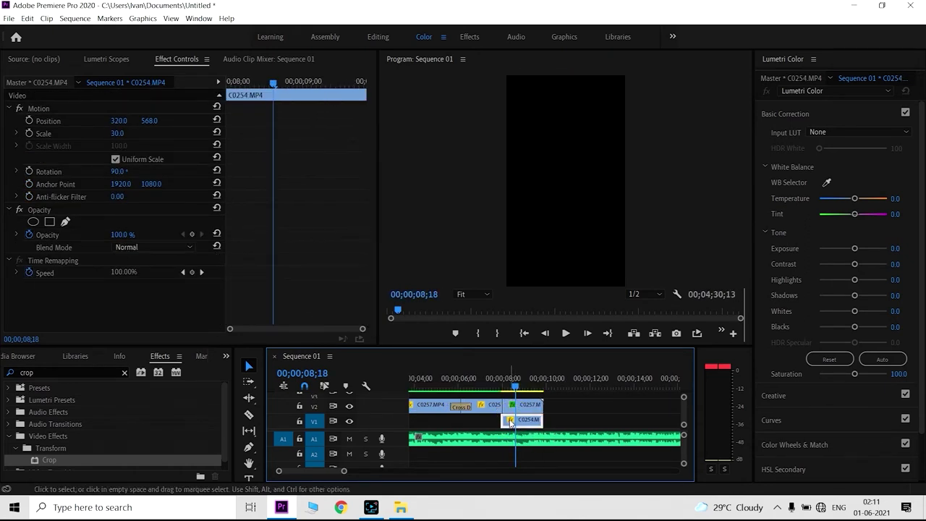
drag(509, 389, 520, 385)
key(equal)
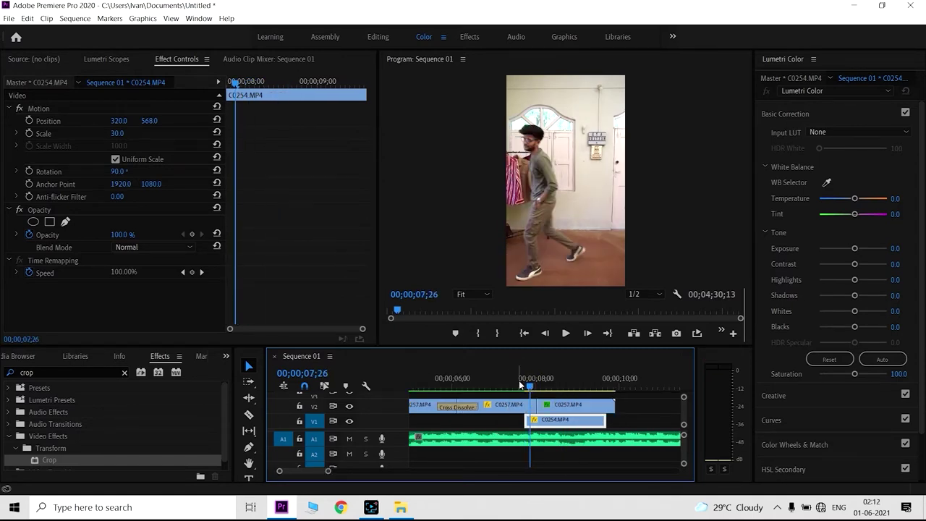
drag(524, 393, 521, 391)
click(566, 333)
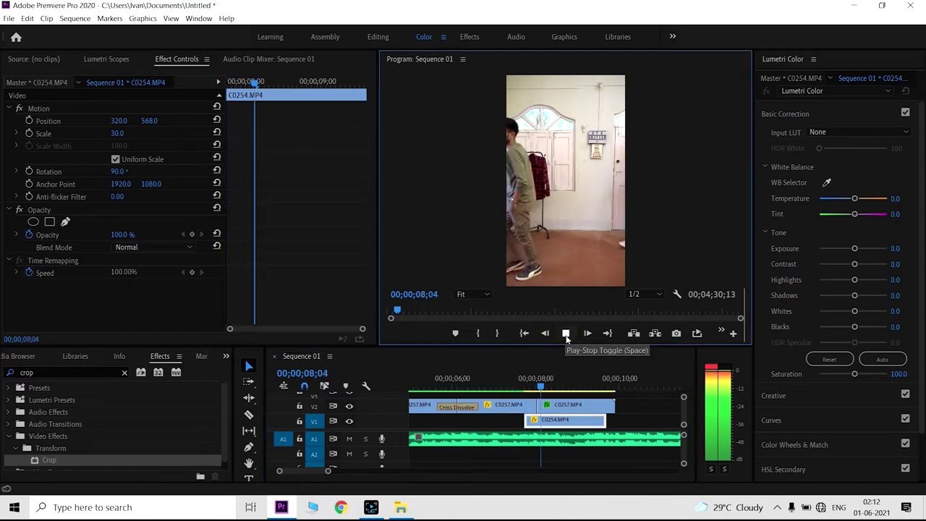
click(566, 334)
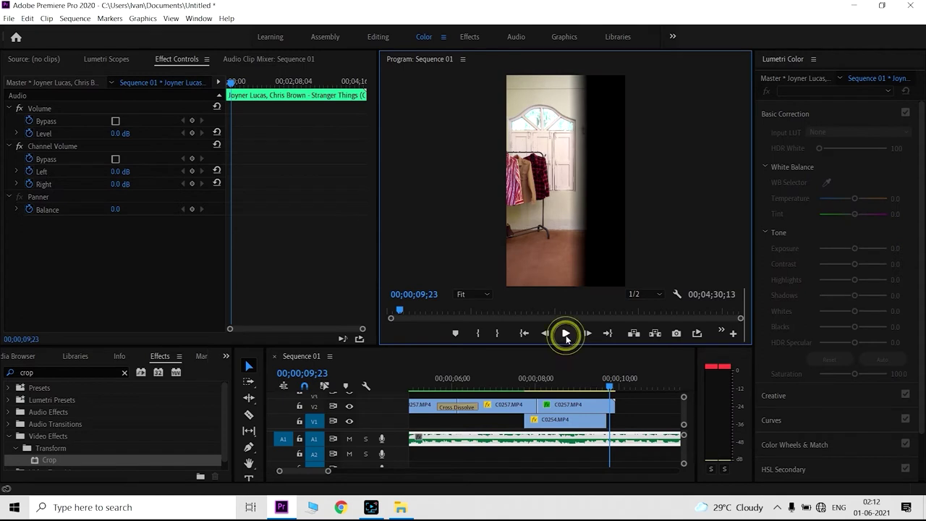
drag(609, 385, 562, 386)
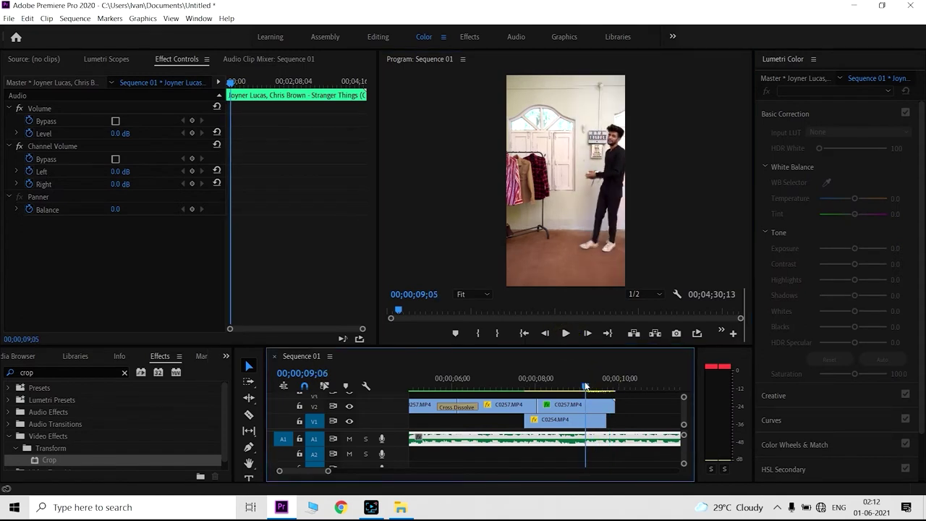
mouse_move(562, 385)
mouse_down()
mouse_move(548, 387)
mouse_move(569, 390)
mouse_up()
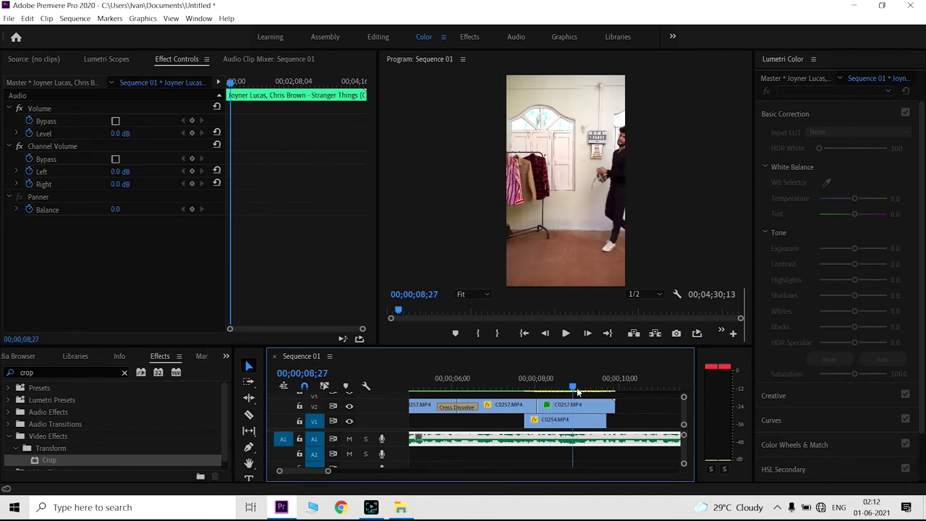
Step: Trim C0254's end so it stops just before the upper clip ends
mouse_move(569, 391)
mouse_down()
mouse_move(598, 388)
mouse_move(600, 414)
mouse_move(609, 417)
mouse_up()
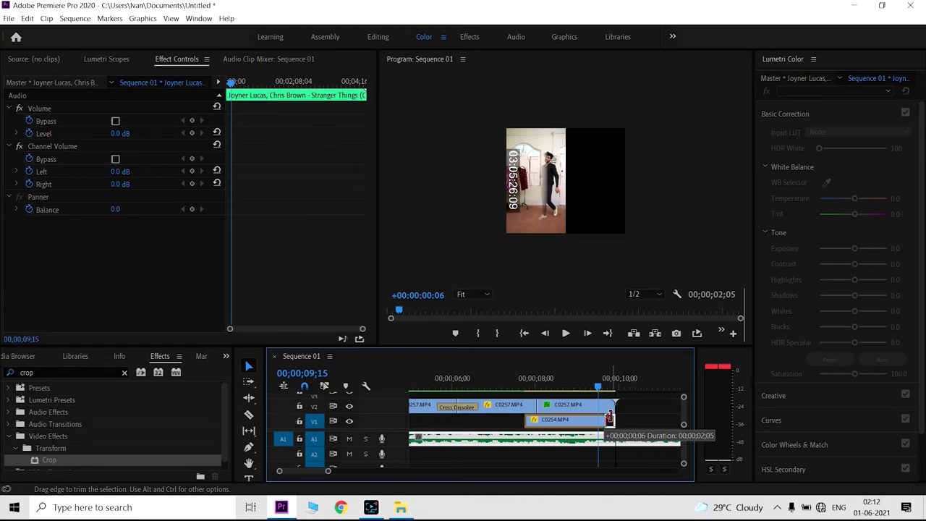
drag(610, 418, 614, 419)
key(ctrl+z)
mouse_move(595, 389)
mouse_down()
mouse_move(602, 400)
mouse_move(583, 405)
mouse_move(576, 387)
mouse_up()
click(583, 404)
Step: Keyframe the upper clip's Crop Top from 47% to 100% so it wipes away
click(584, 386)
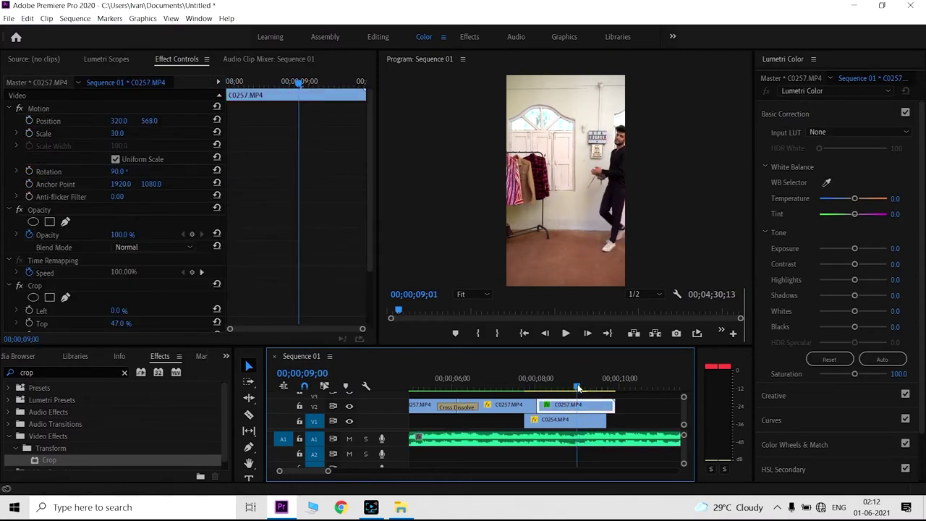
scroll(234, 306, down, 3)
scroll(214, 271, down, 1)
click(575, 383)
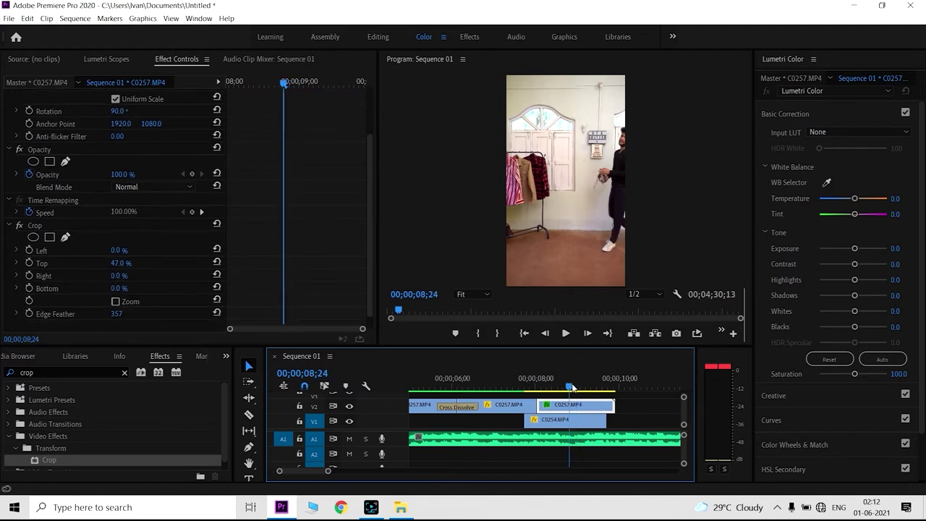
click(29, 264)
mouse_move(558, 389)
mouse_down()
mouse_move(592, 389)
mouse_move(602, 405)
mouse_up()
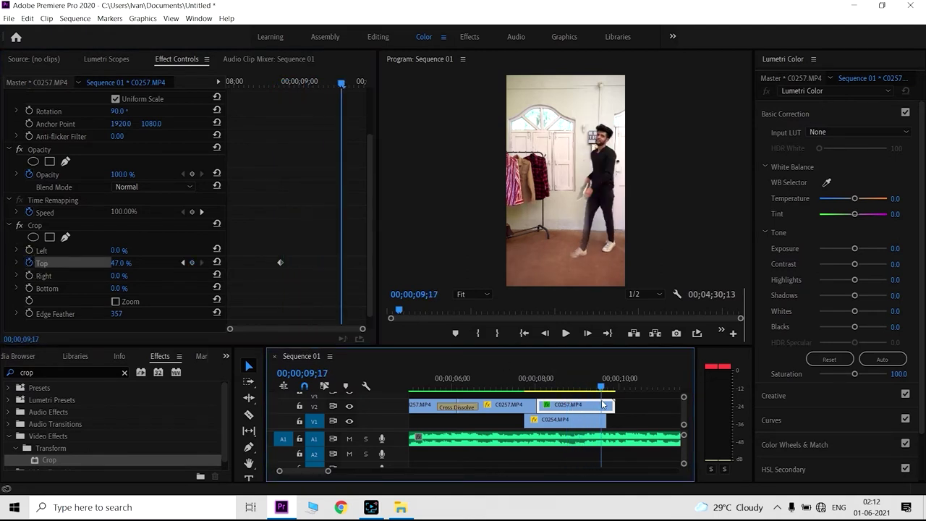
click(120, 264)
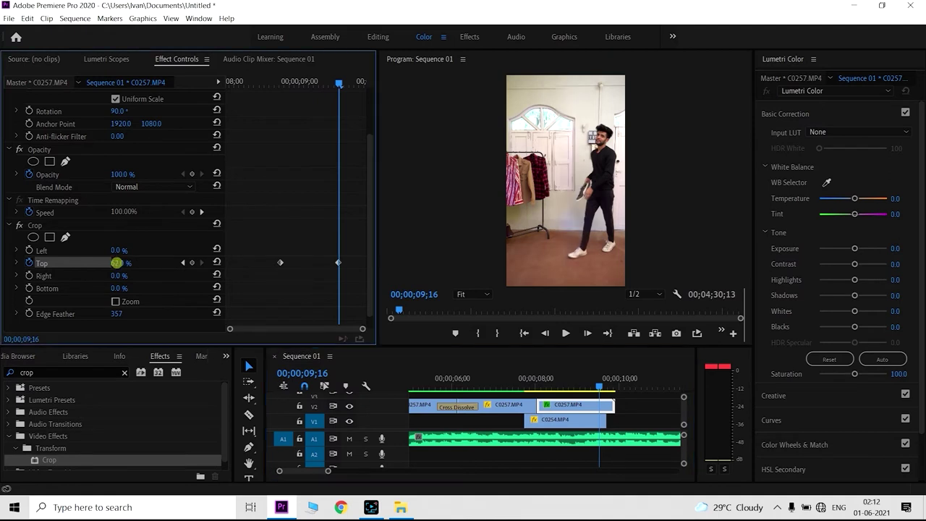
text(94)
key(Return)
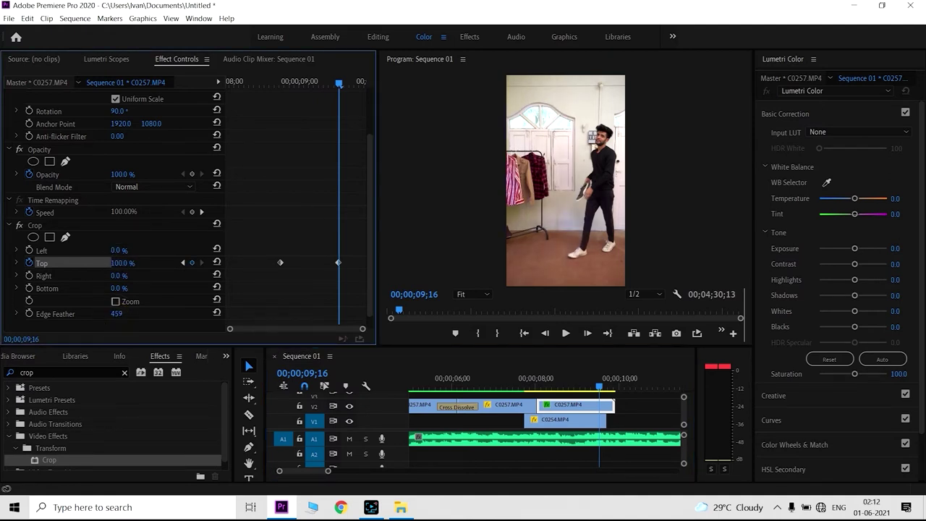
drag(602, 393, 559, 379)
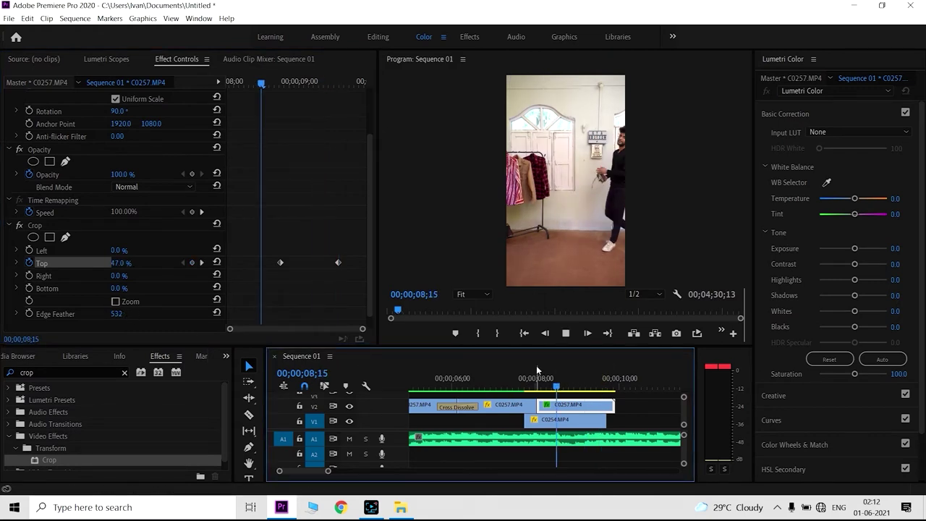
click(587, 388)
mouse_move(587, 387)
mouse_down()
mouse_move(562, 388)
mouse_move(610, 404)
mouse_up()
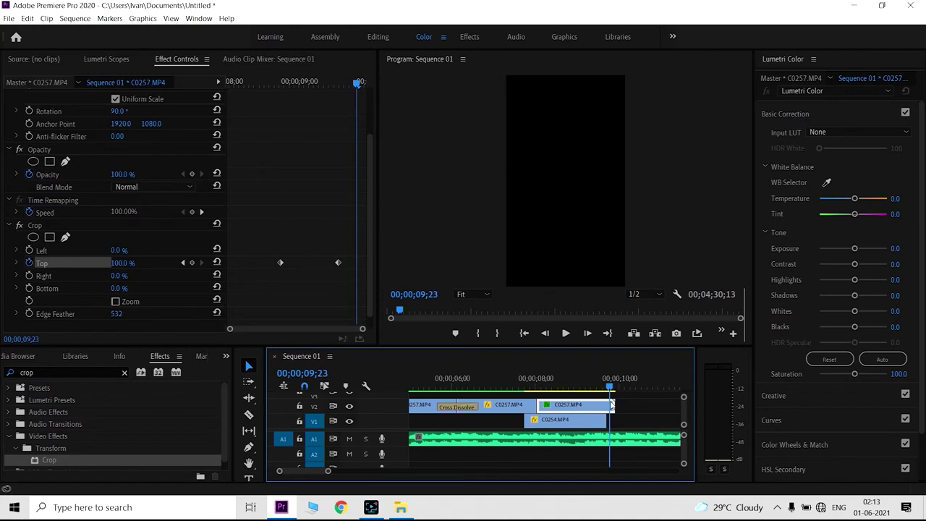
Step: Razor the A1 music where the video ends and delete the leftover tail
key(c)
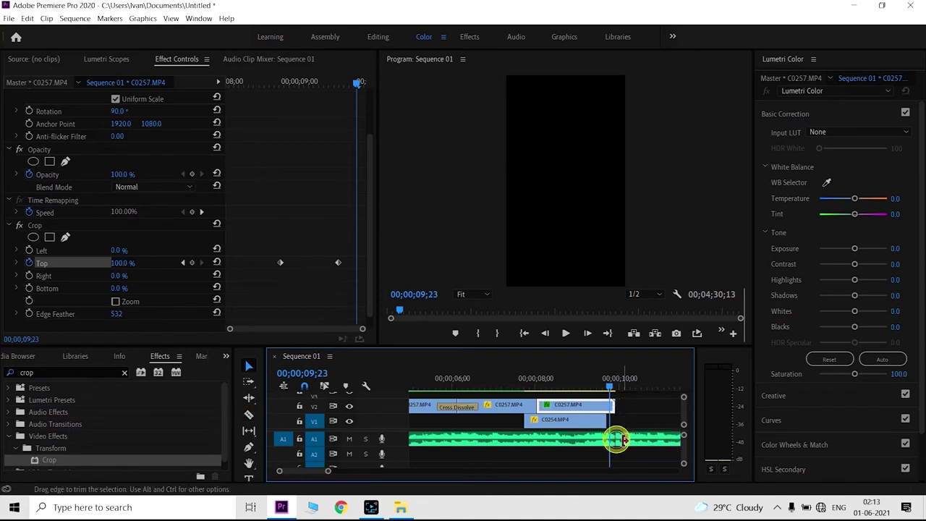
click(616, 438)
key(v)
click(636, 439)
key(Delete)
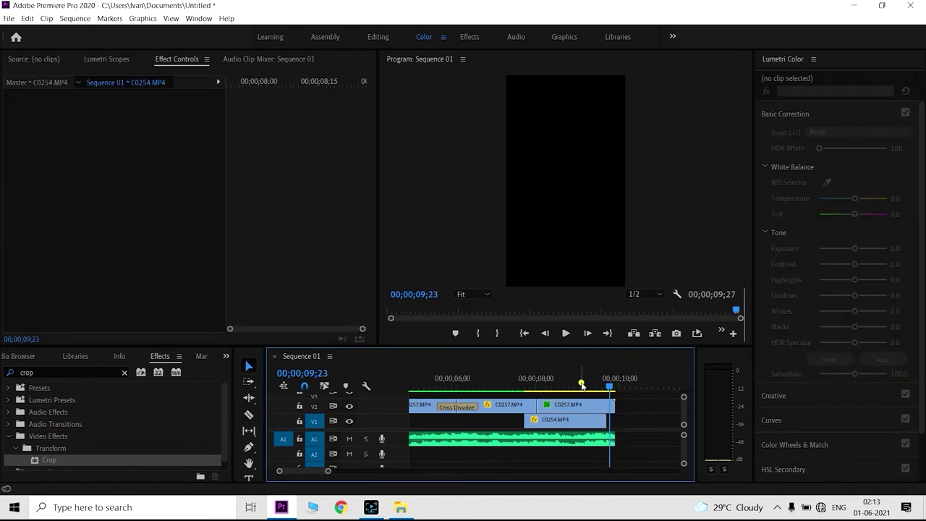
Step: Cut the upper clip where C0254 ends and delete the overhanging tail
click(597, 419)
drag(583, 385, 606, 396)
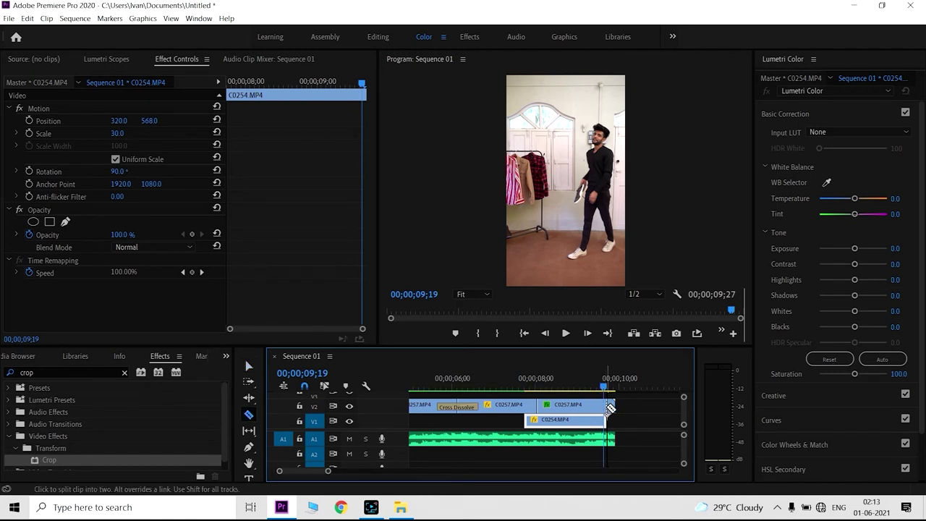
click(610, 409)
key(v)
click(607, 419)
click(607, 432)
key(v)
click(609, 442)
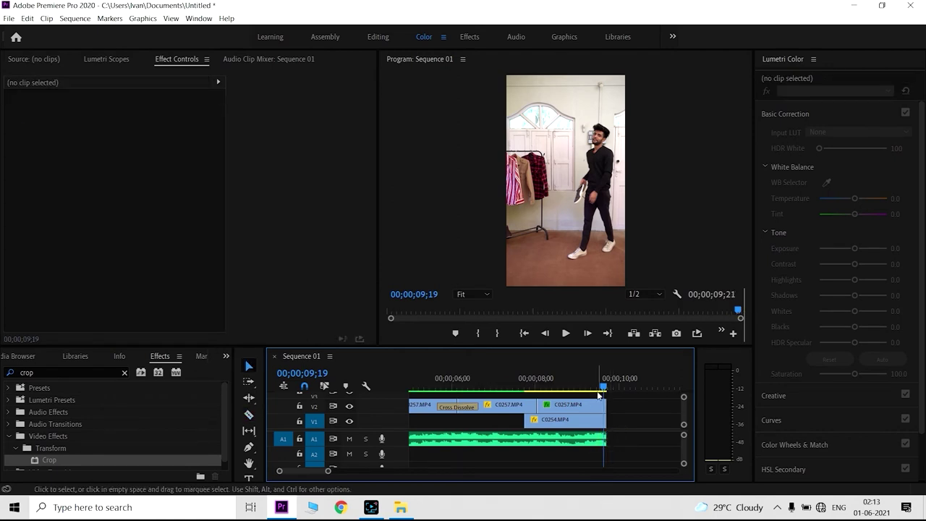
Step: Play the whole reel from the start to review the ending
click(595, 379)
key(space)
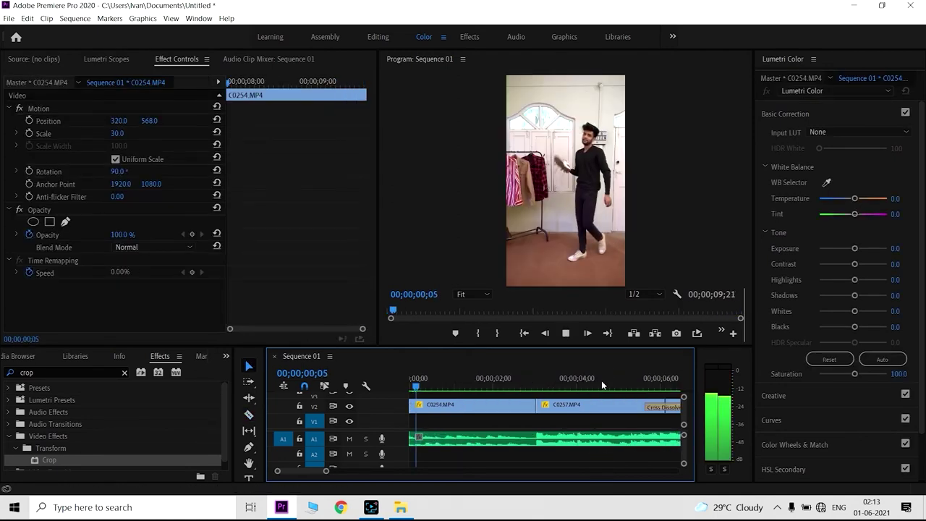
click(693, 335)
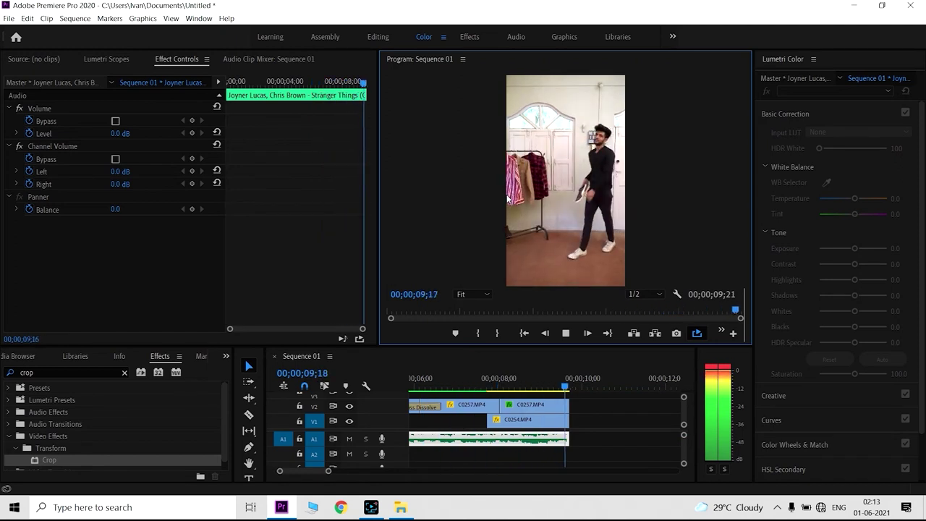
click(630, 407)
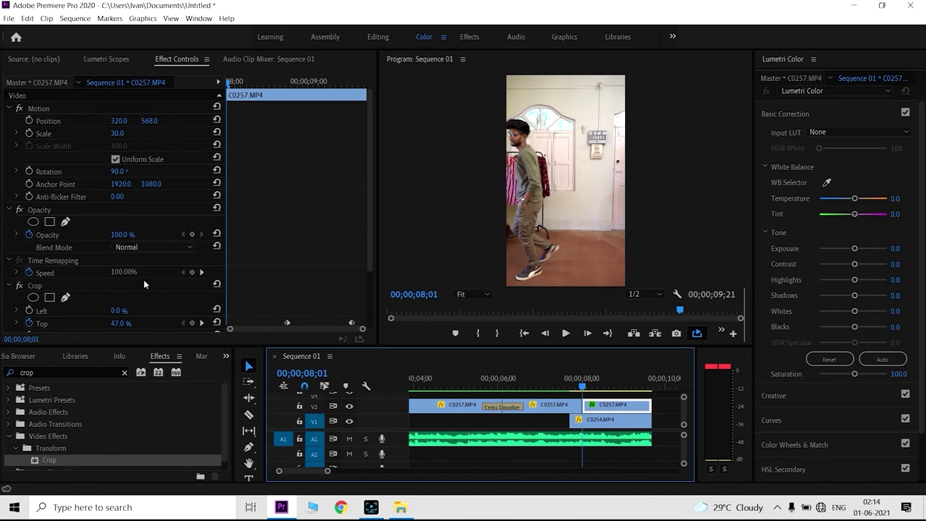
scroll(143, 283, down, 3)
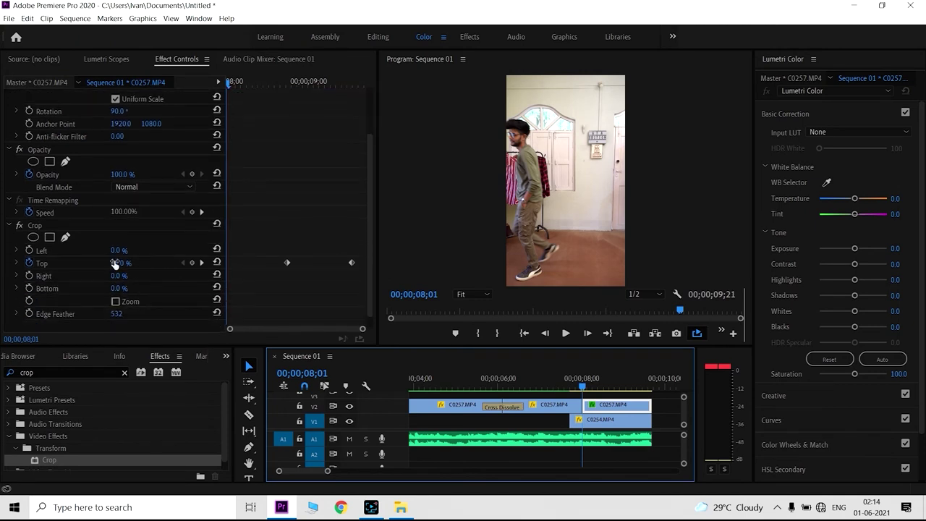
drag(585, 387, 586, 388)
click(586, 402)
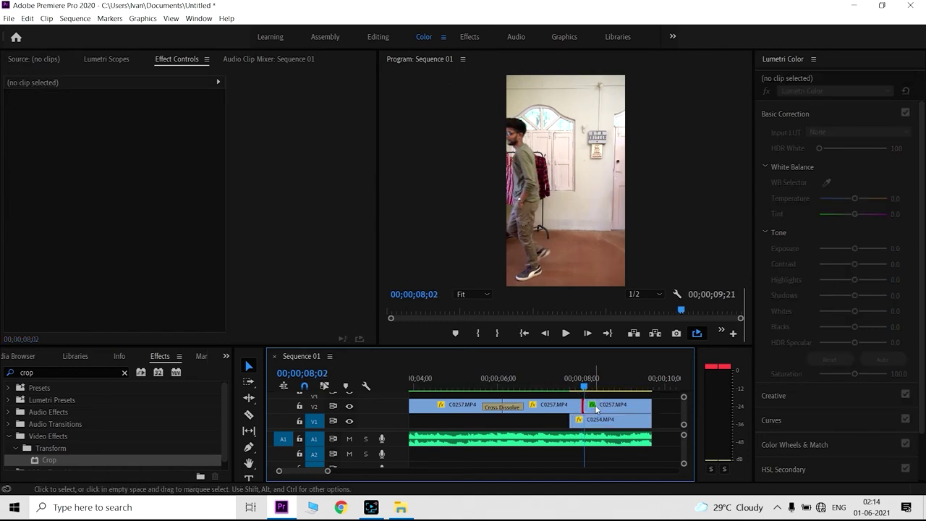
click(597, 410)
click(584, 388)
scroll(292, 268, down, 1)
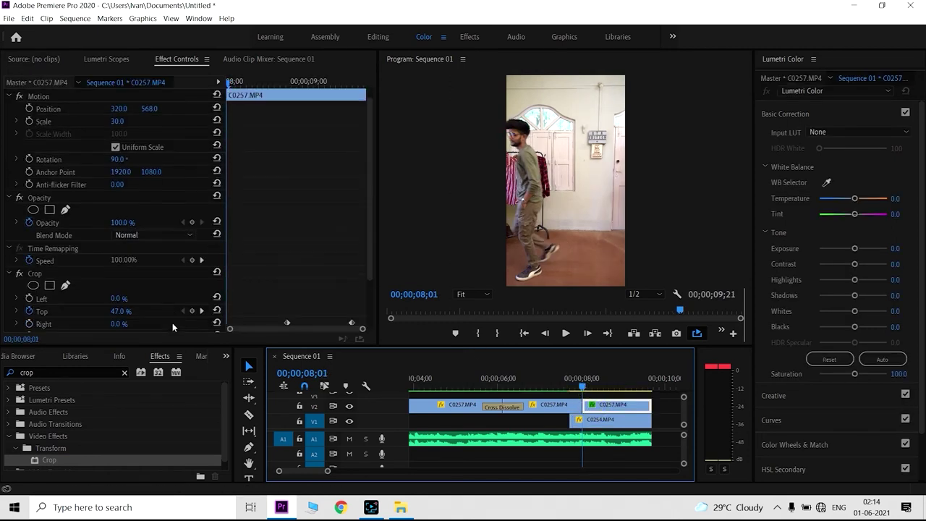
scroll(209, 269, down, 2)
drag(287, 249, 256, 249)
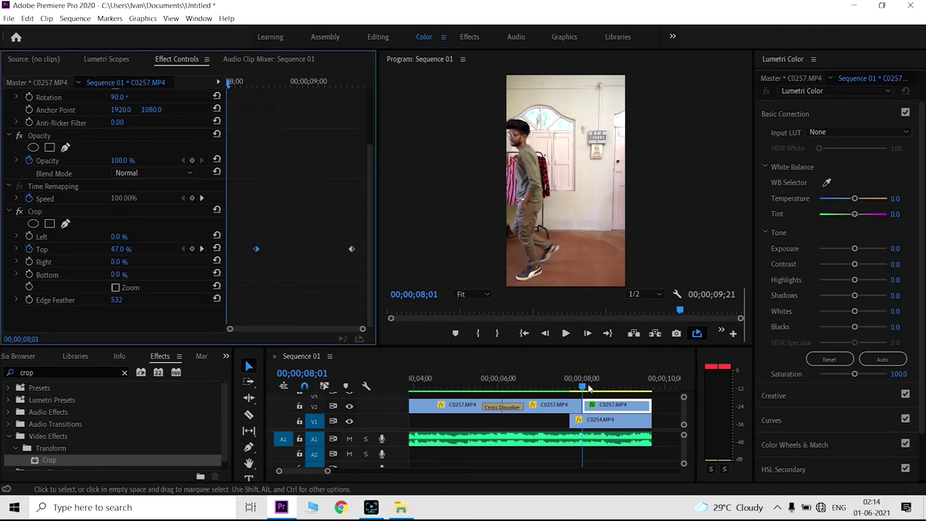
key(space)
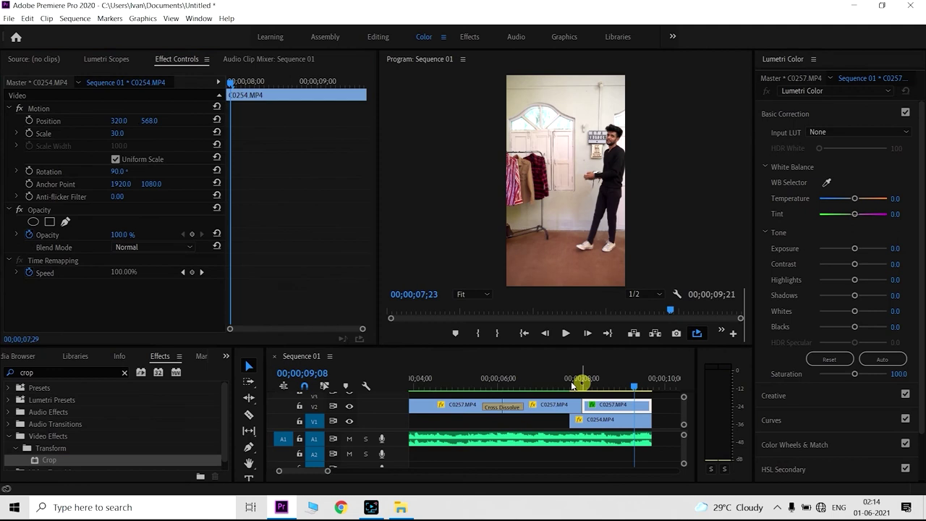
click(572, 383)
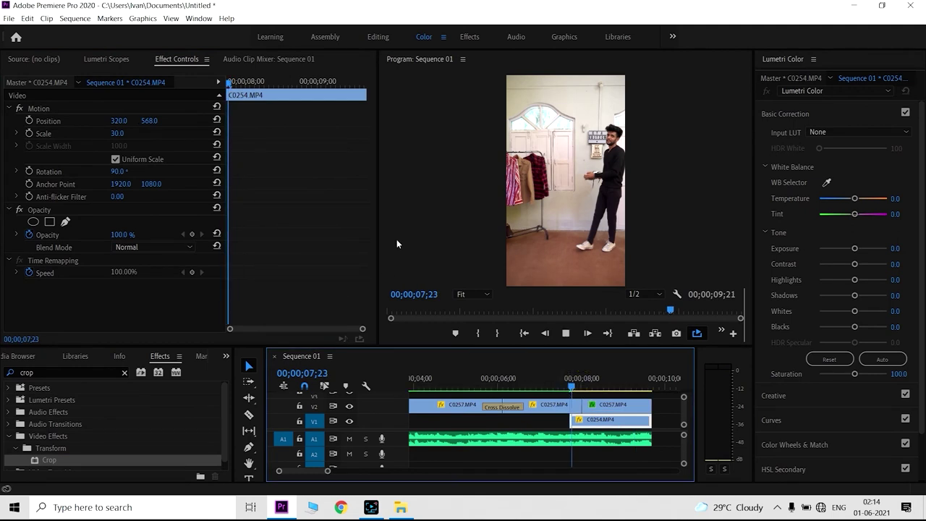
key(space)
drag(563, 376, 583, 382)
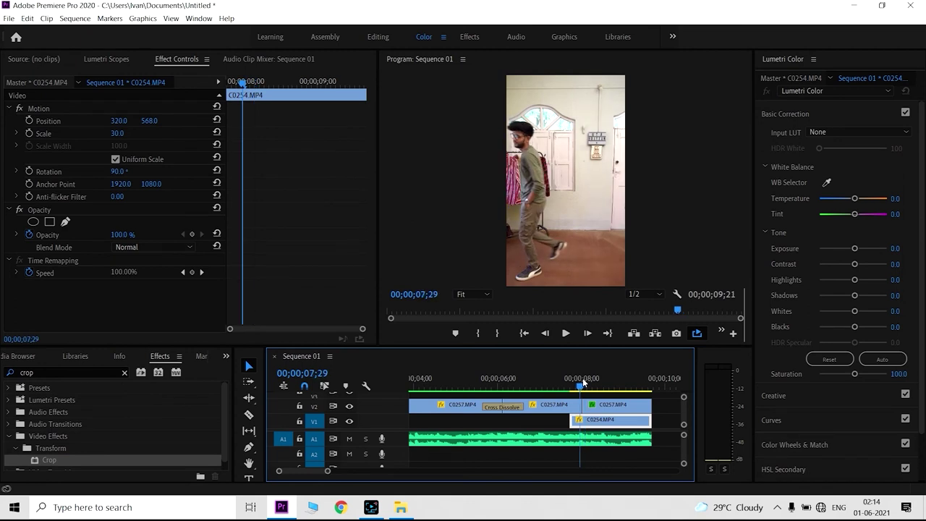
drag(584, 383, 641, 407)
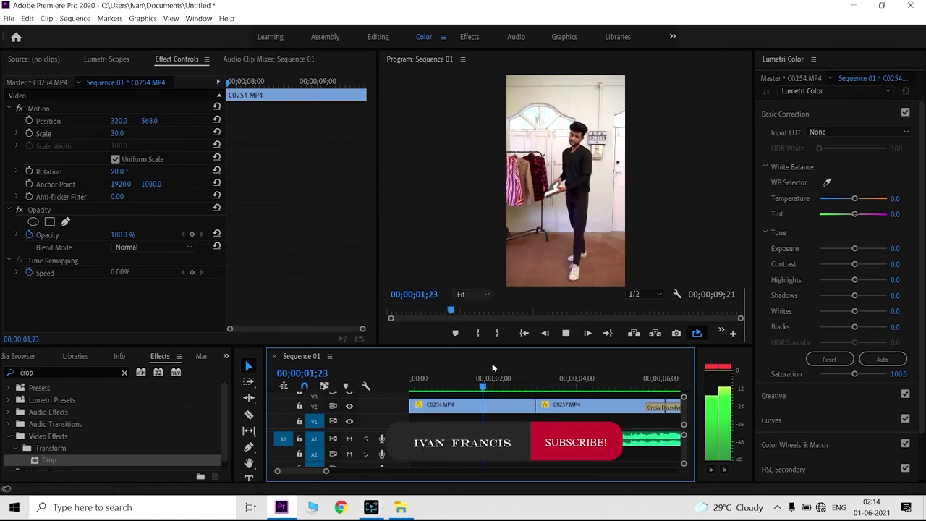
Step: Render In to Out for Sequence 01, then play it and scrub back near the start
click(492, 379)
key(Home)
click(74, 18)
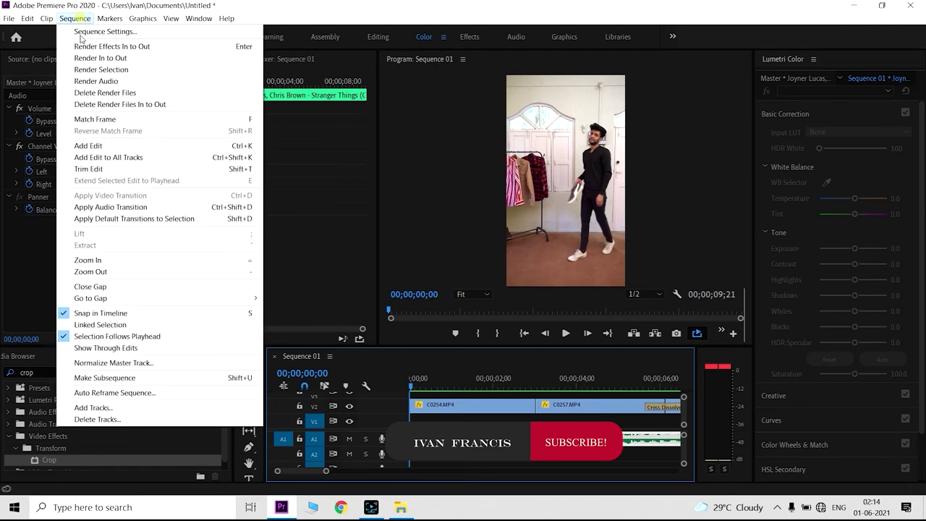
click(87, 56)
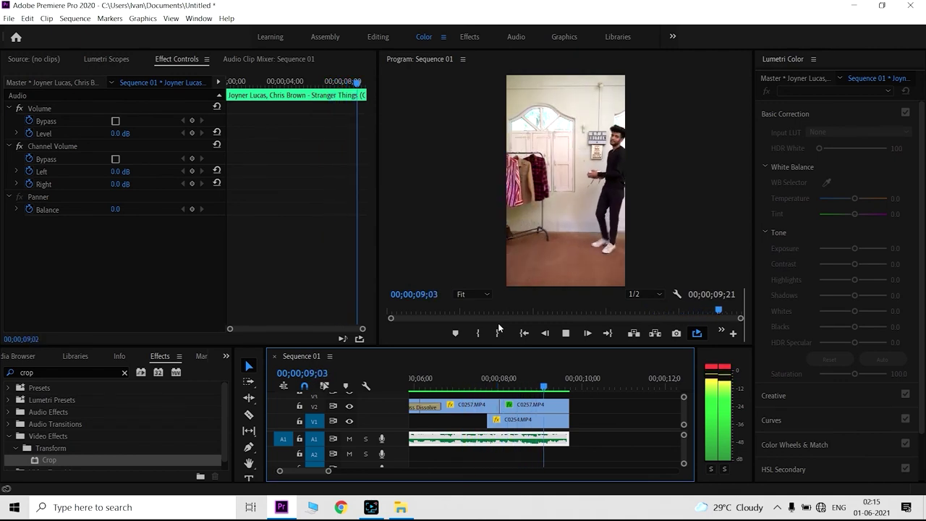
key(space)
click(437, 378)
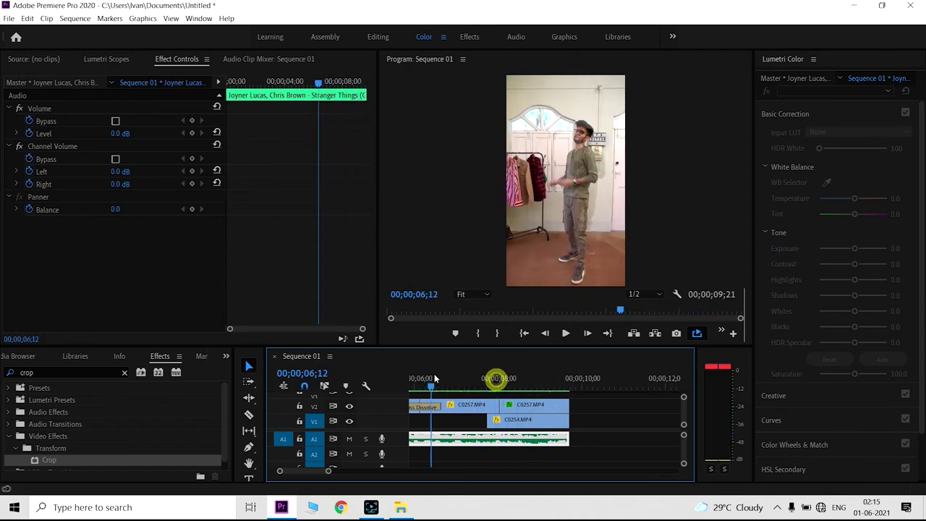
scroll(446, 378, up, 5)
mouse_move(447, 378)
mouse_down()
mouse_move(460, 397)
mouse_move(414, 378)
mouse_up()
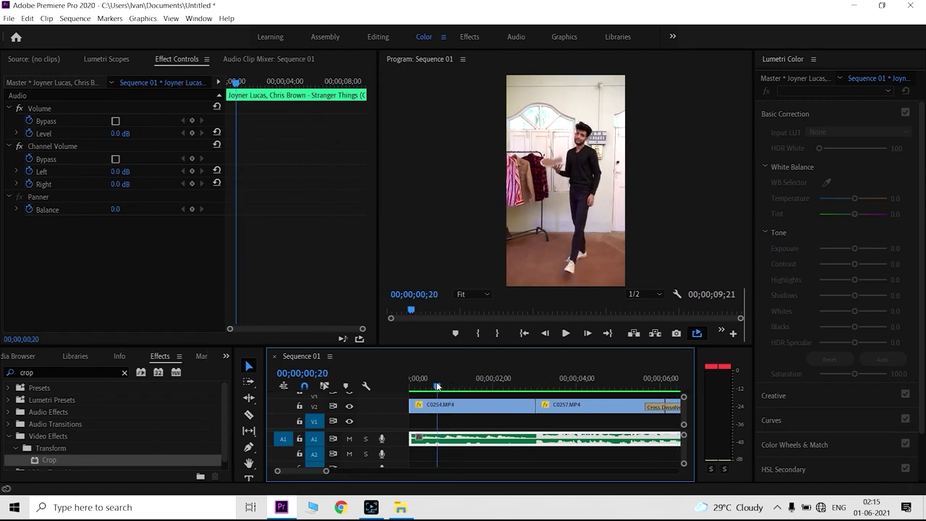
click(197, 18)
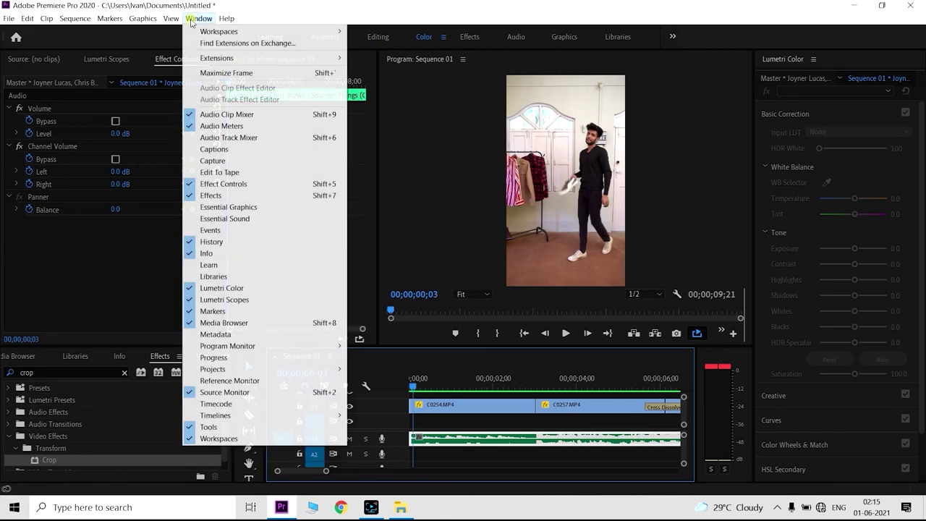
Step: Insert the Motion Factory Self Resizing Box 03 template and scale it down
click(290, 93)
click(217, 225)
scroll(337, 177, up, 1)
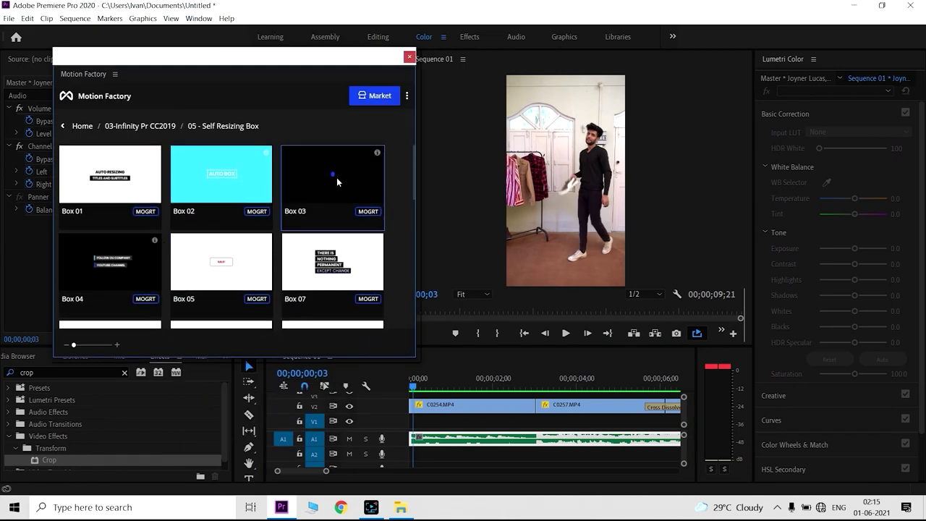
click(410, 57)
click(449, 391)
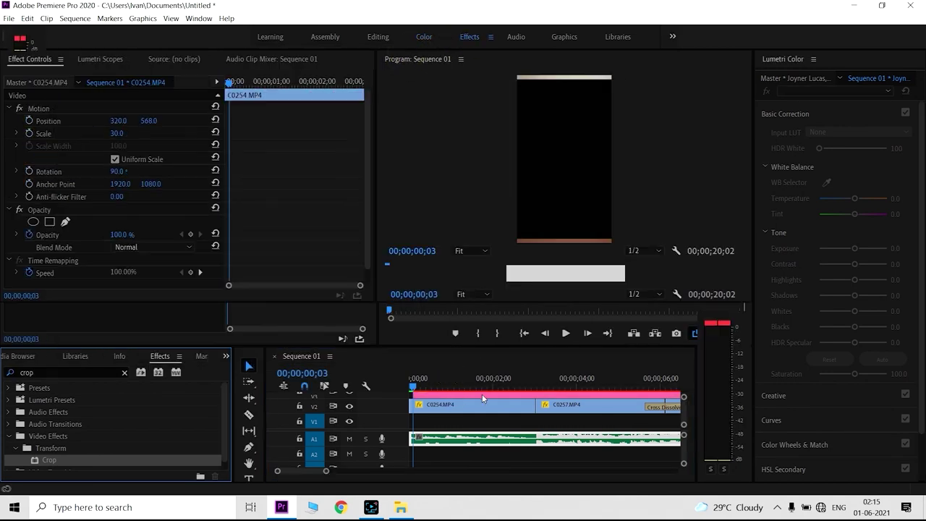
drag(86, 145, 56, 146)
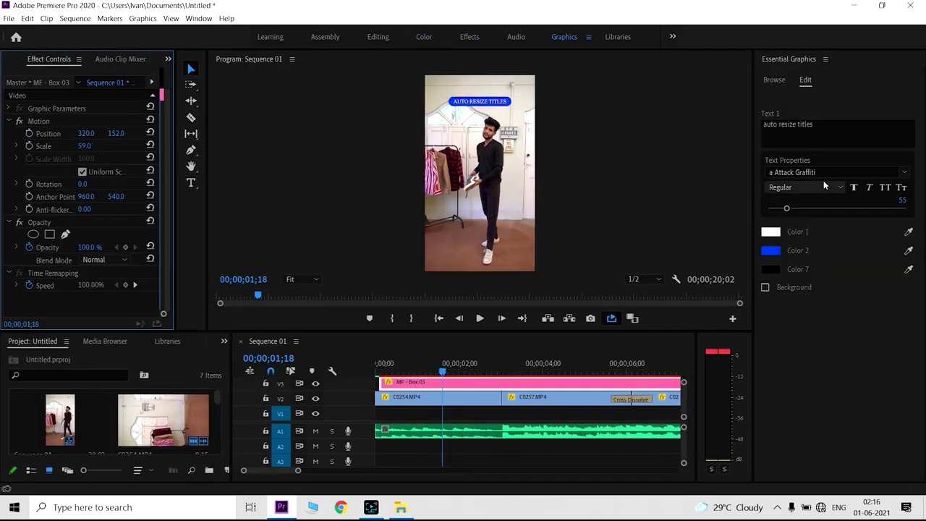
Step: Change the title text to 'MONOCHROMATIC OUTFITS' and move the box higher in the frame
triple_click(823, 125)
text(MONOCHROMAT)
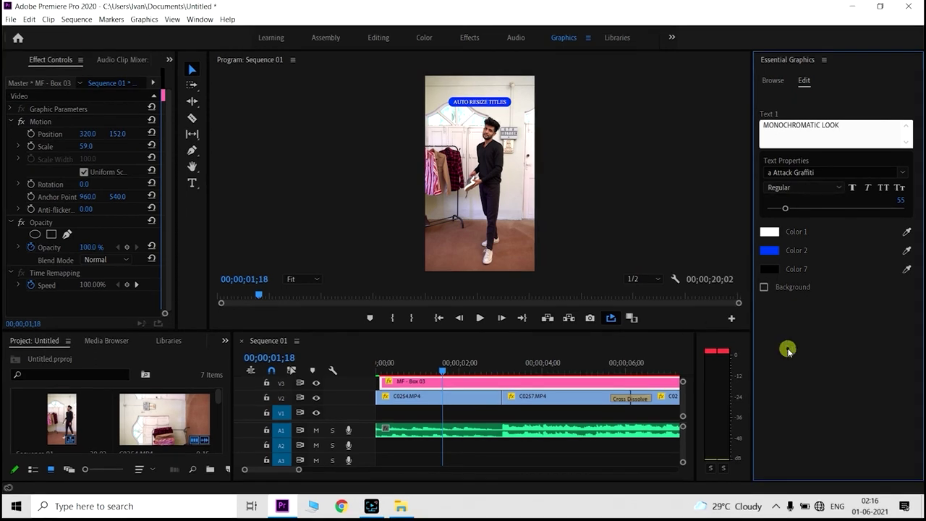
click(788, 350)
drag(117, 134, 85, 145)
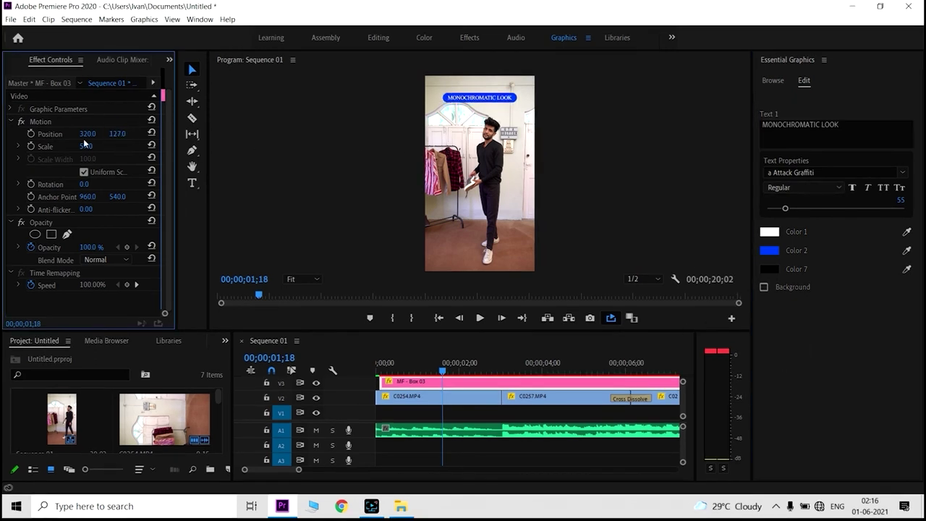
click(862, 129)
click(797, 164)
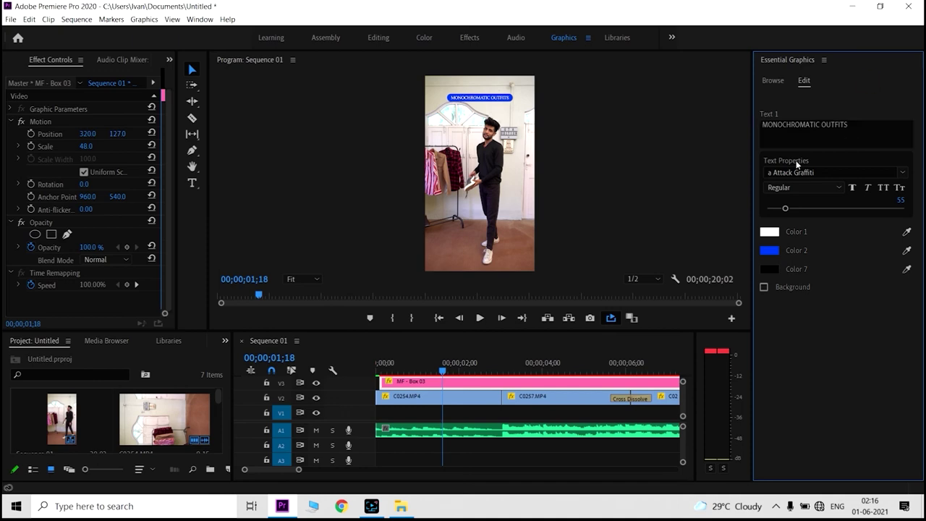
Step: Set the box's Color 2 to a brighter blue and check the title's full length
click(766, 254)
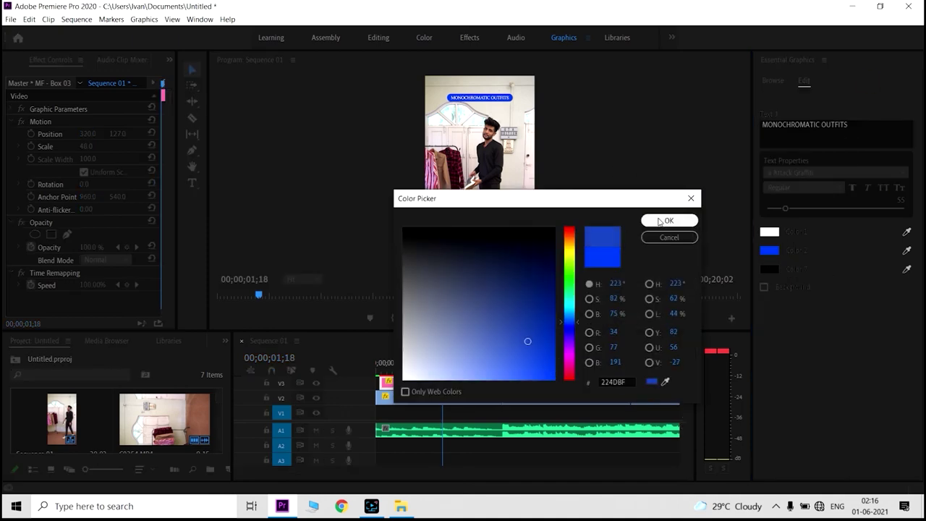
click(659, 222)
drag(446, 371, 607, 371)
key(minus)
key(minus)
key(minus)
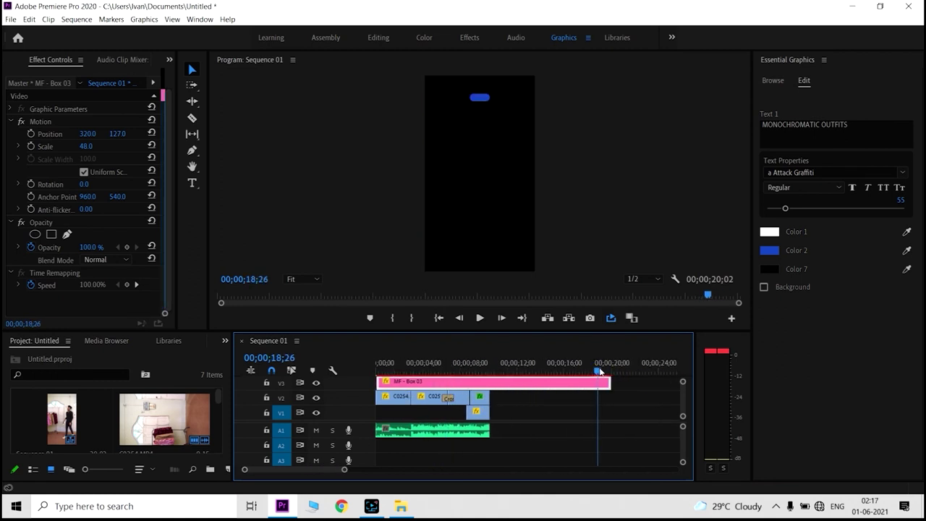
Step: Remove the title clip's middle and butt its ending animation against the opening
click(597, 383)
click(396, 371)
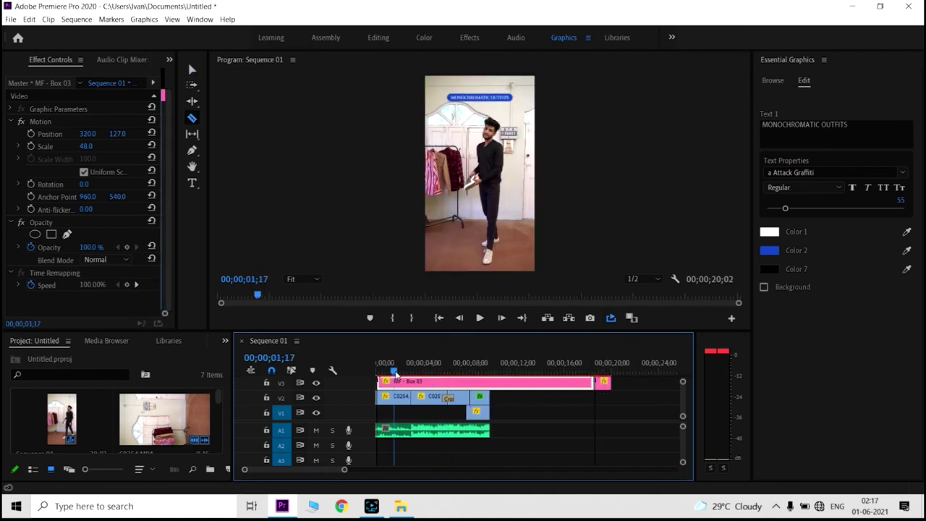
key(v)
click(492, 382)
key(Delete)
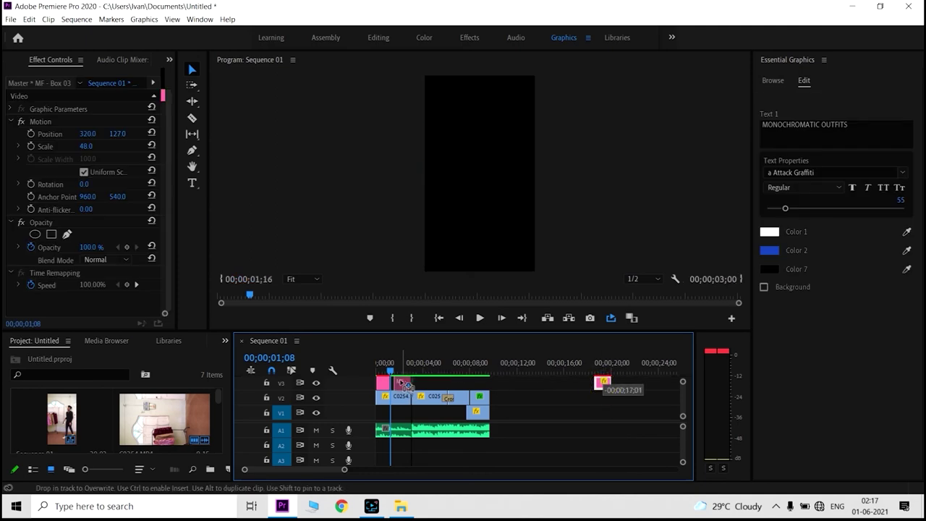
mouse_move(602, 382)
mouse_down()
mouse_move(400, 382)
mouse_move(401, 370)
mouse_up()
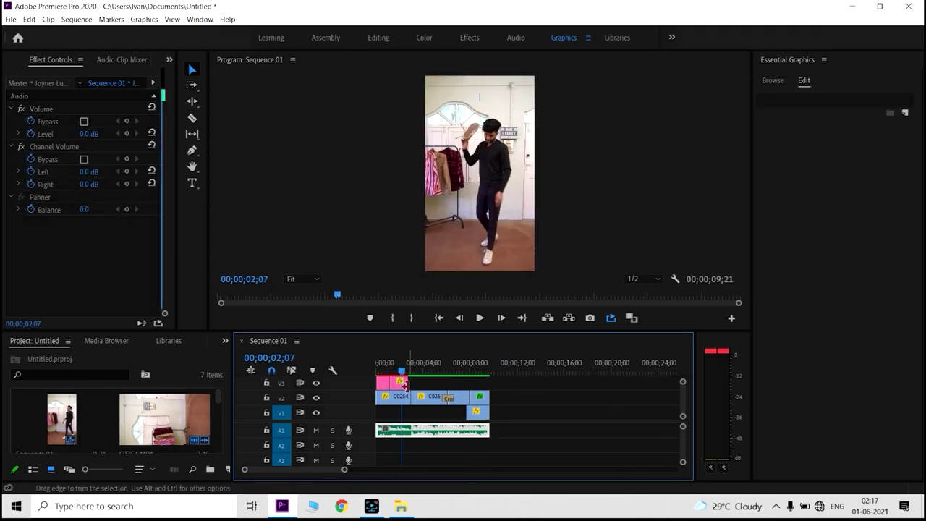
Step: Render previews from the start and play the reel to check the title
click(378, 369)
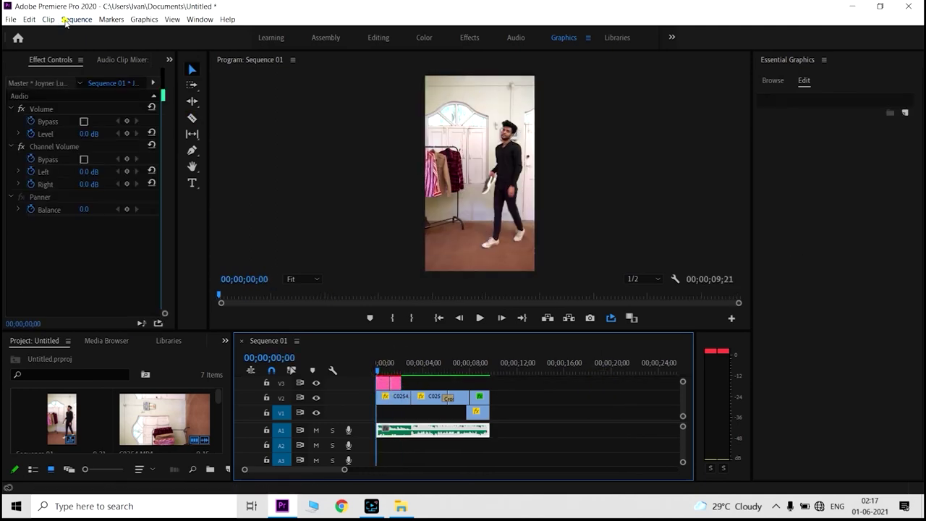
key(Return)
click(418, 330)
drag(417, 332, 417, 379)
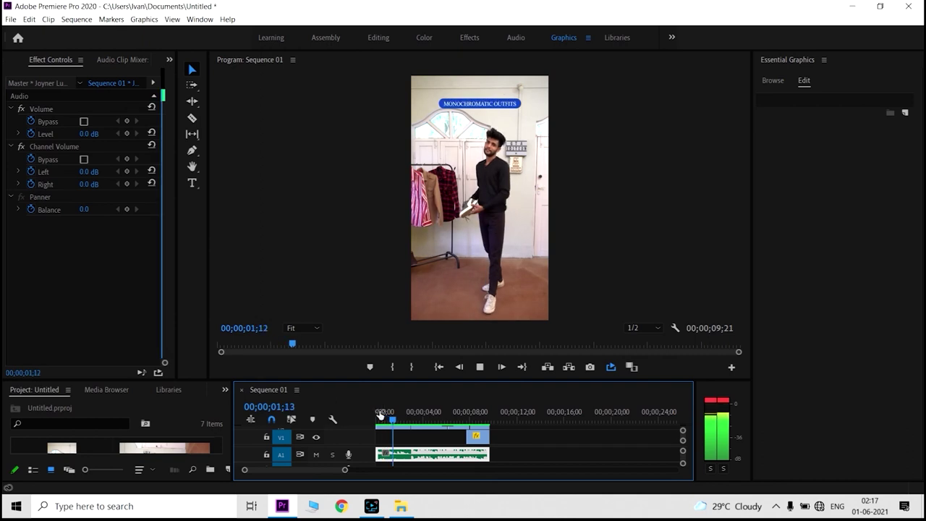
Step: Raise the Crop effect's Edge Feather on the C0257 clip to 600
click(478, 425)
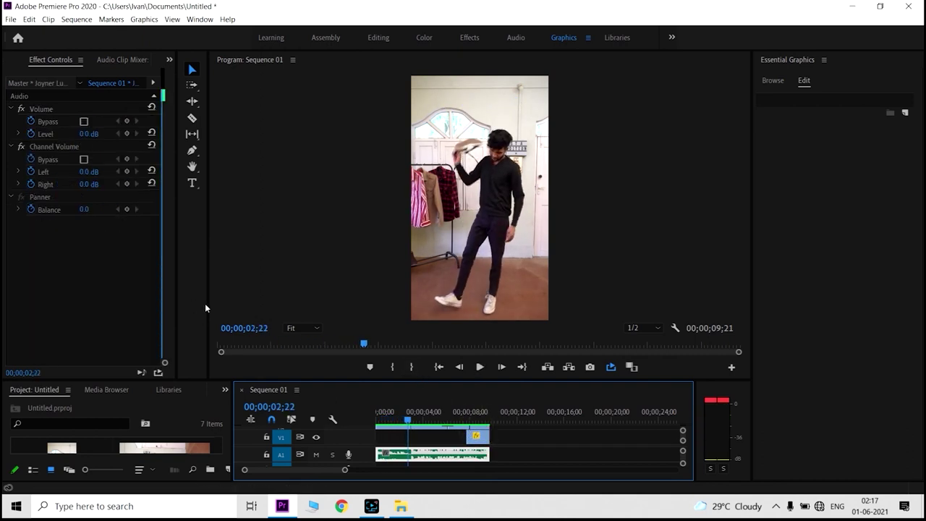
scroll(106, 222, down, 2)
click(84, 334)
drag(84, 334, 96, 335)
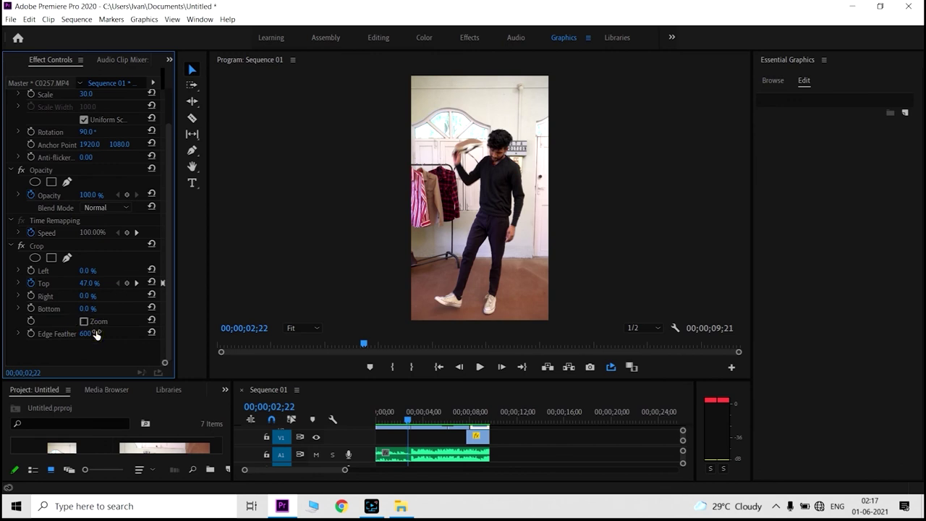
Step: Preview the feathered crop near seven seconds, then return to the start of the reel
click(467, 419)
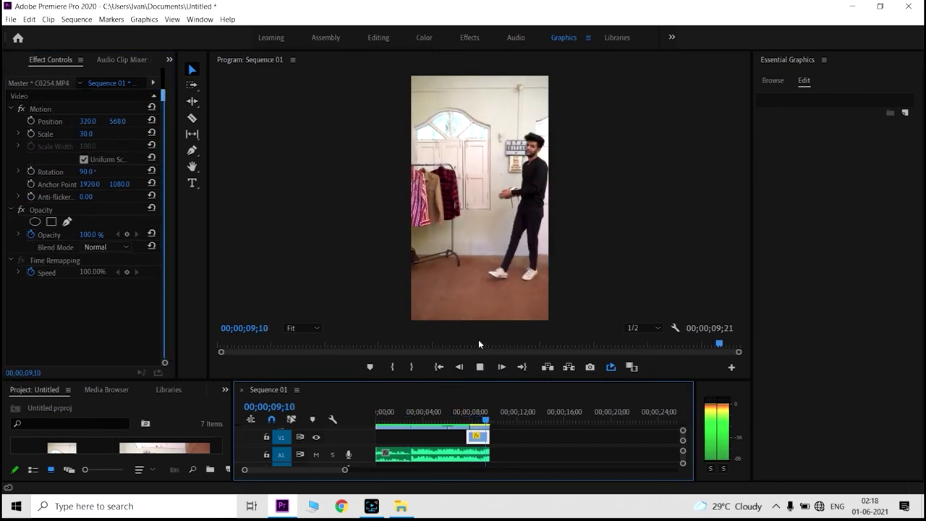
click(487, 455)
key(Home)
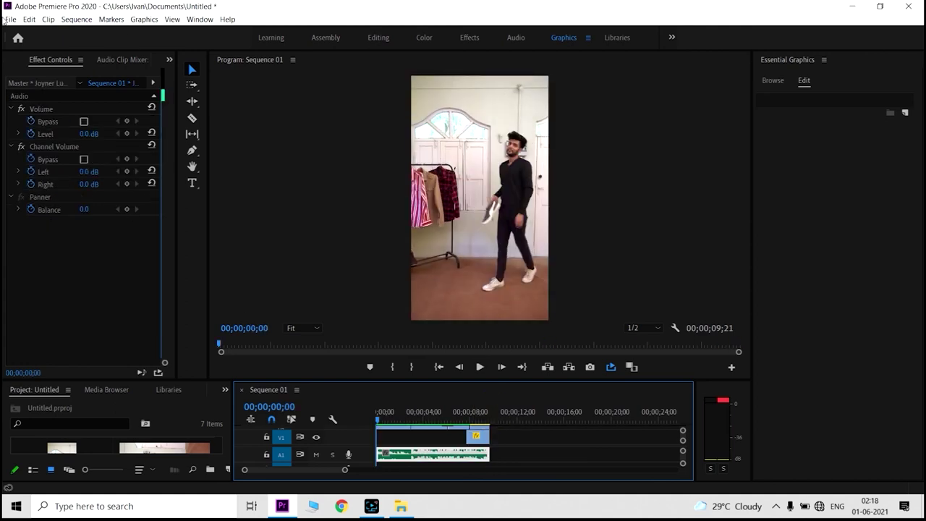
click(11, 19)
Step: Choose File > Export > Media to export the finished 9-second reel
mouse_move(43, 321)
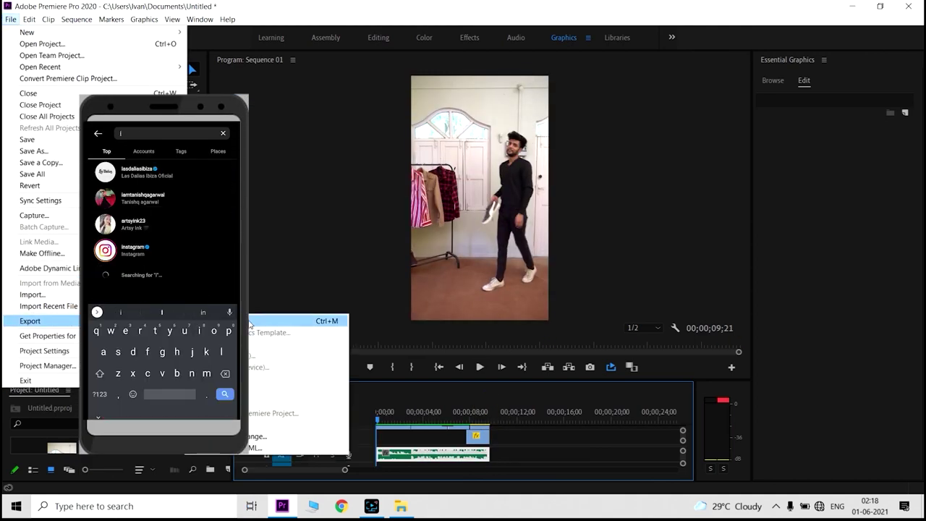
click(254, 320)
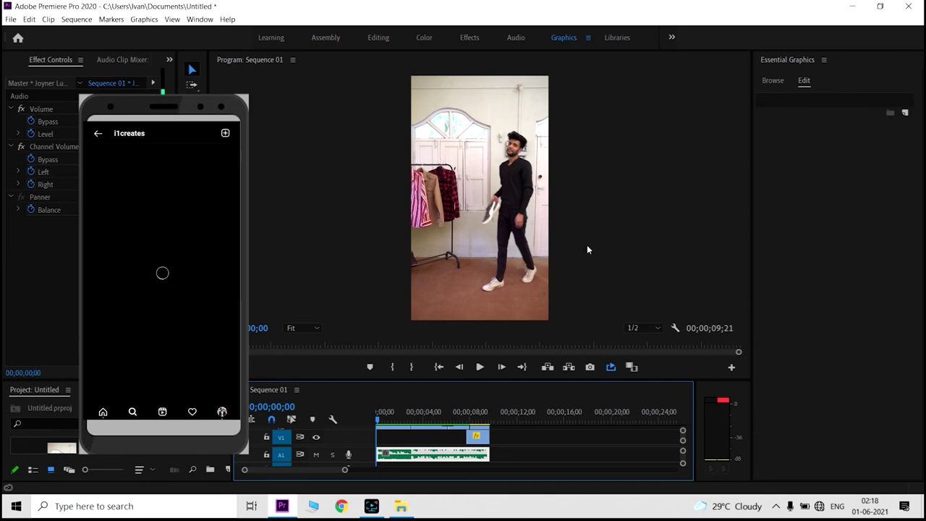